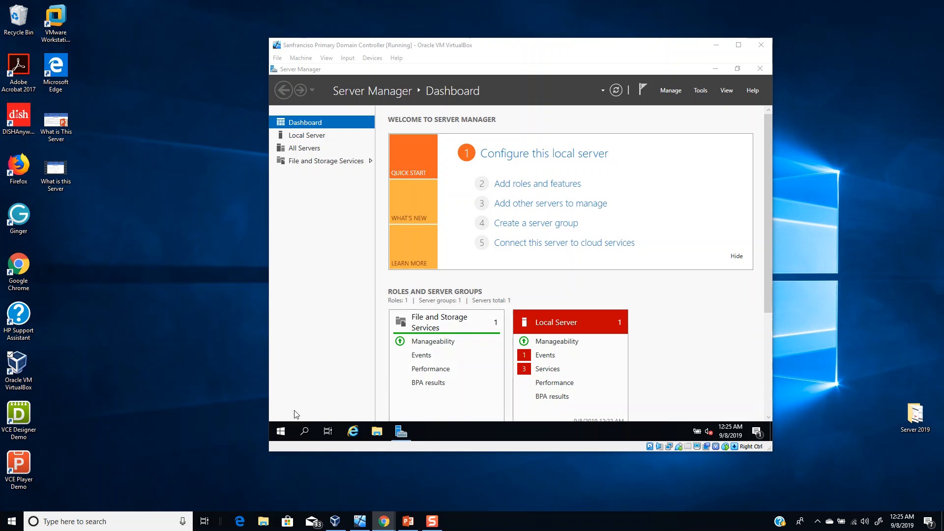
# - Launch Command Prompt by searching the Start menu for cmd
pyautogui.click(274, 436)
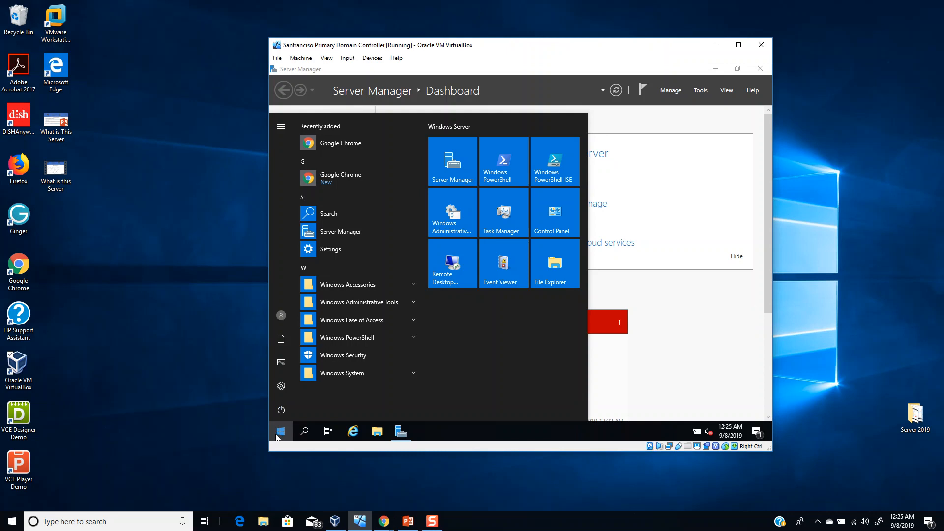
pyautogui.write('cmd')
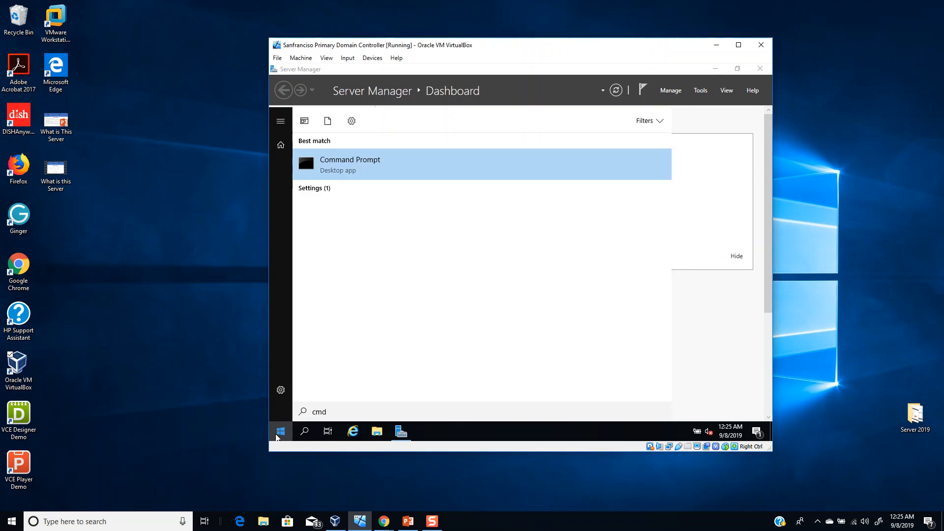
pyautogui.press('Return')
# - Run hostname and ipconfig to confirm host KTSFODC01 with IPv4 10.0.2.15
pyautogui.write('hos')
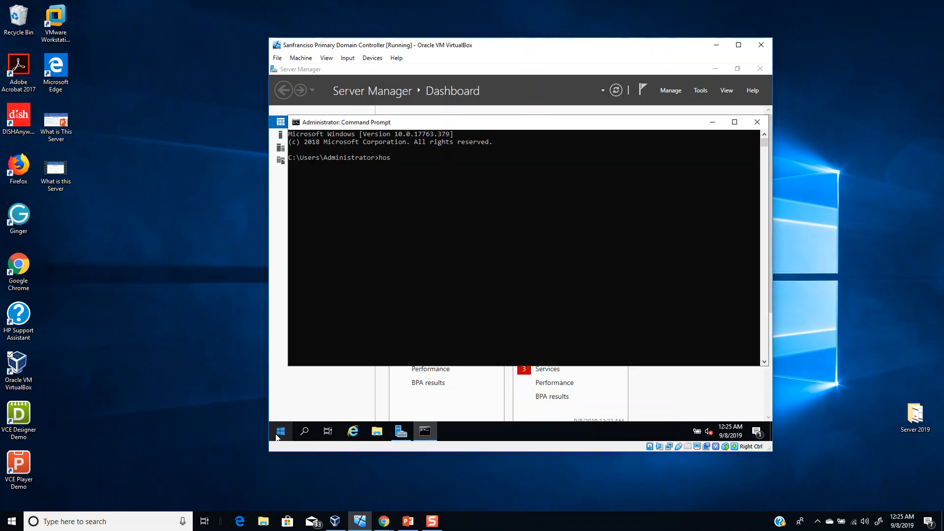
pyautogui.write('tname')
pyautogui.press('Return')
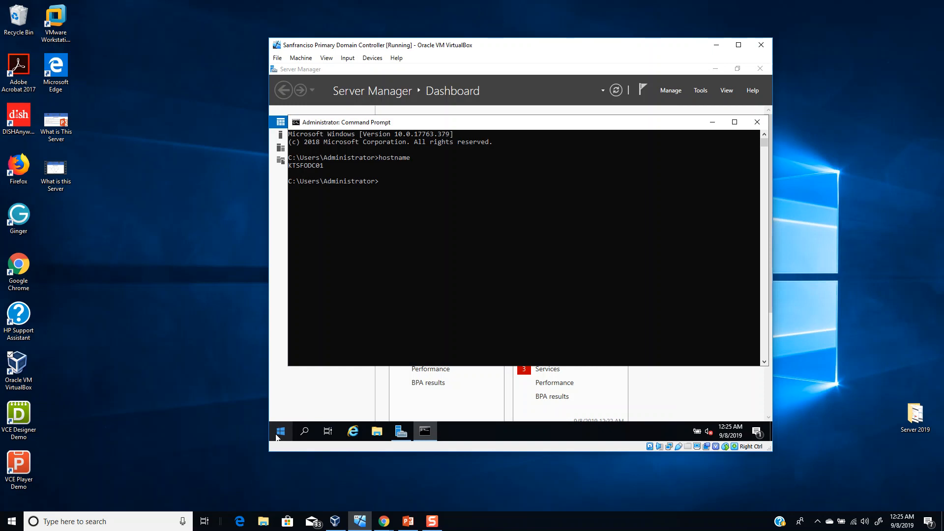
pyautogui.write('ipconfig')
pyautogui.press('Return')
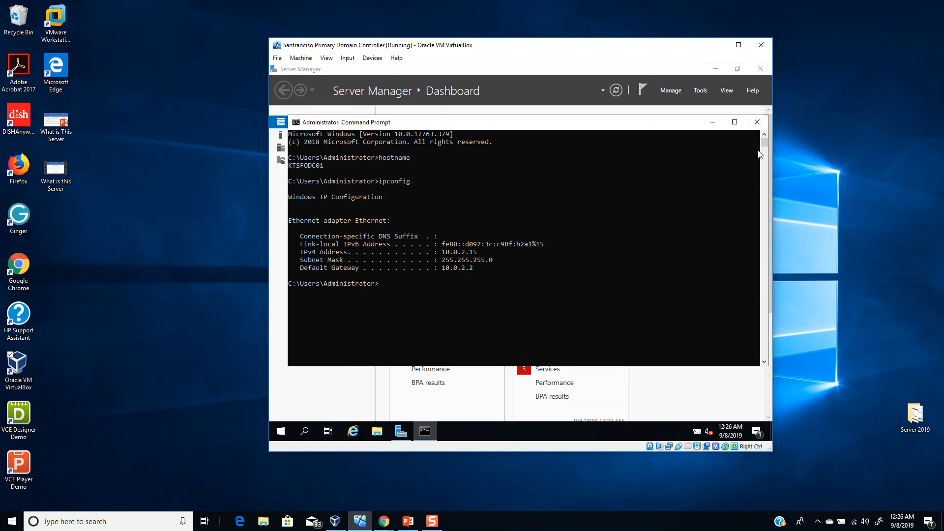
# - Close Command Prompt and Server Manager, relaunch Server Manager, and dismiss the Windows Admin Center notice
pyautogui.click(761, 125)
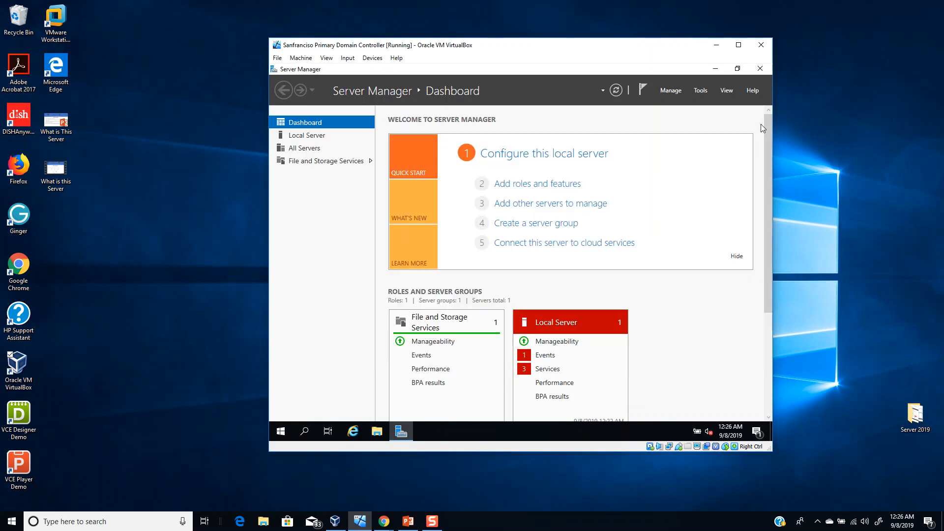
pyautogui.click(761, 70)
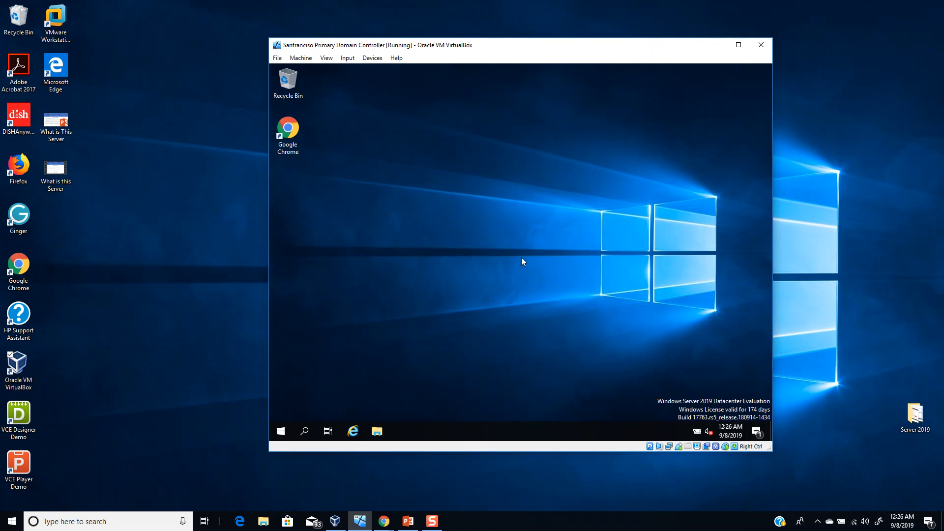
pyautogui.click(281, 432)
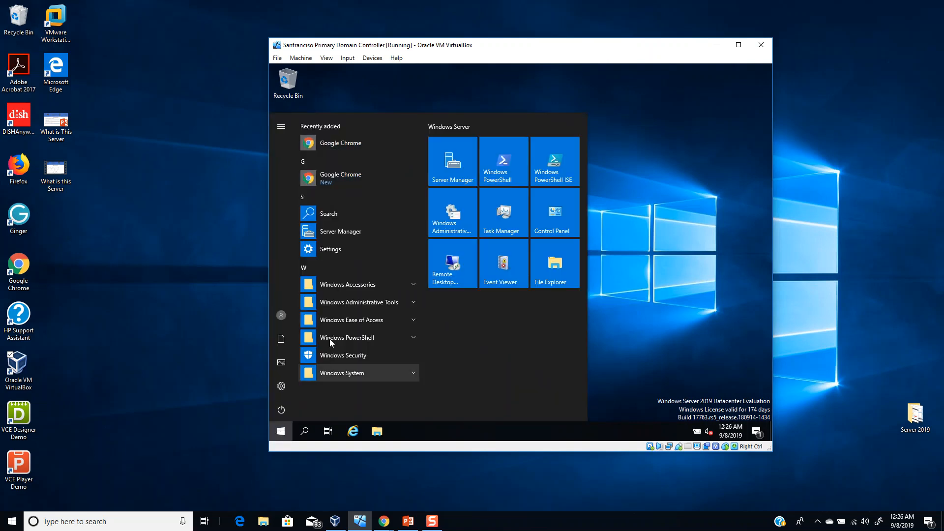
pyautogui.click(357, 230)
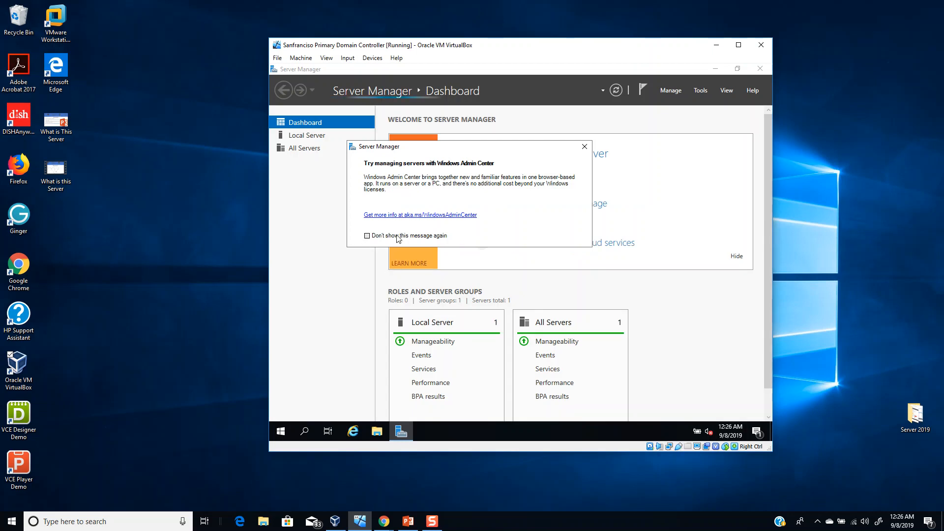
pyautogui.click(585, 146)
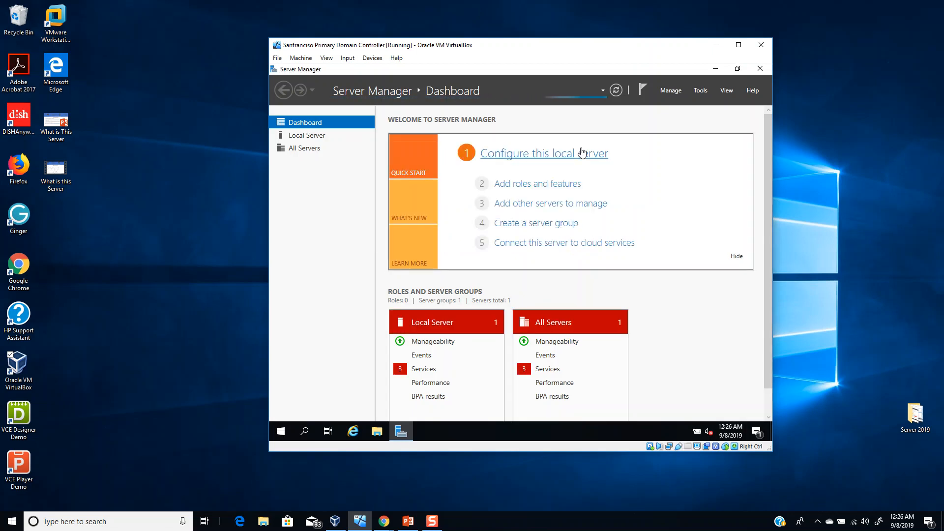
# - Start Add Roles and Features with role-based installation targeting KTSFODC01
pyautogui.click(547, 191)
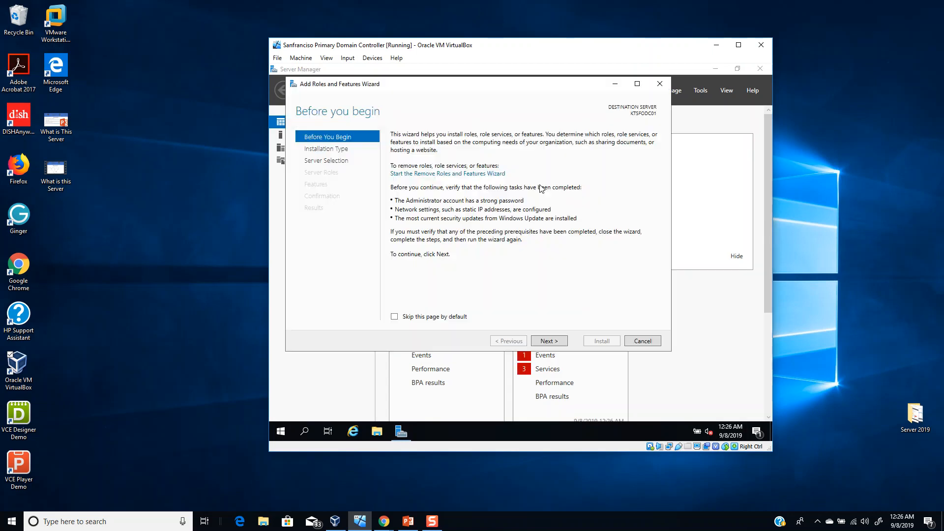
pyautogui.click(546, 341)
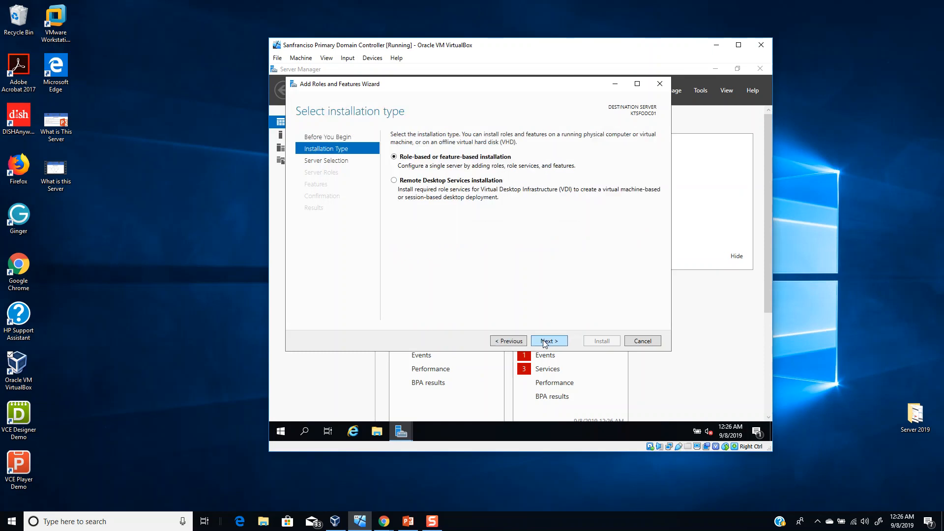
pyautogui.click(546, 342)
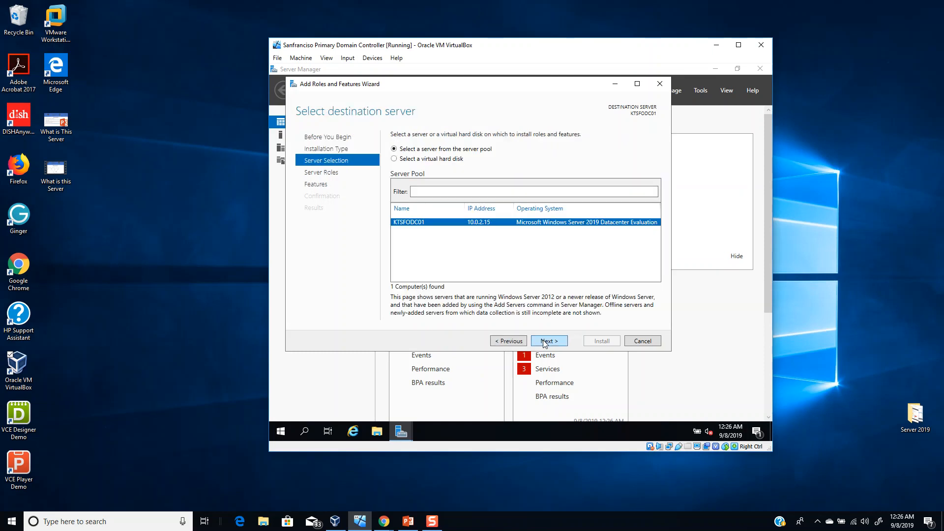
pyautogui.click(546, 342)
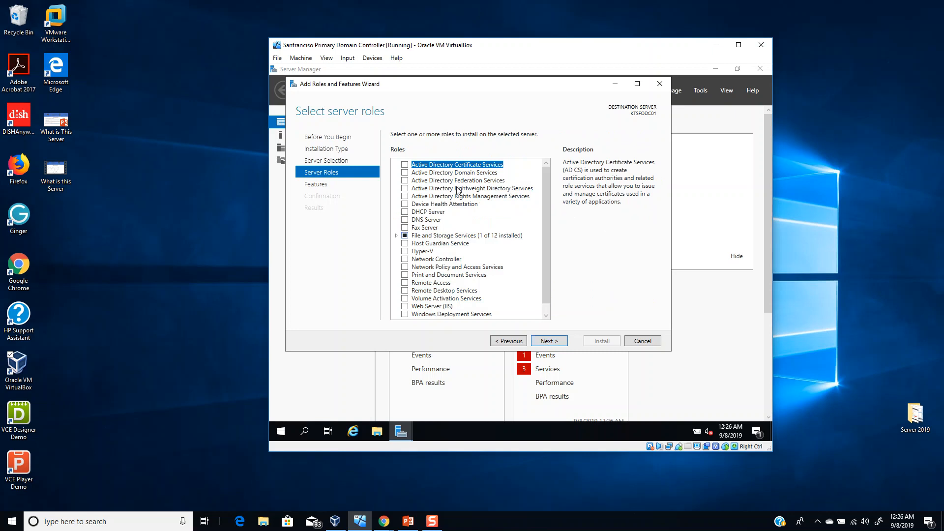
# - Select Active Directory Domain Services with its management features and advance to Confirmation
pyautogui.click(405, 173)
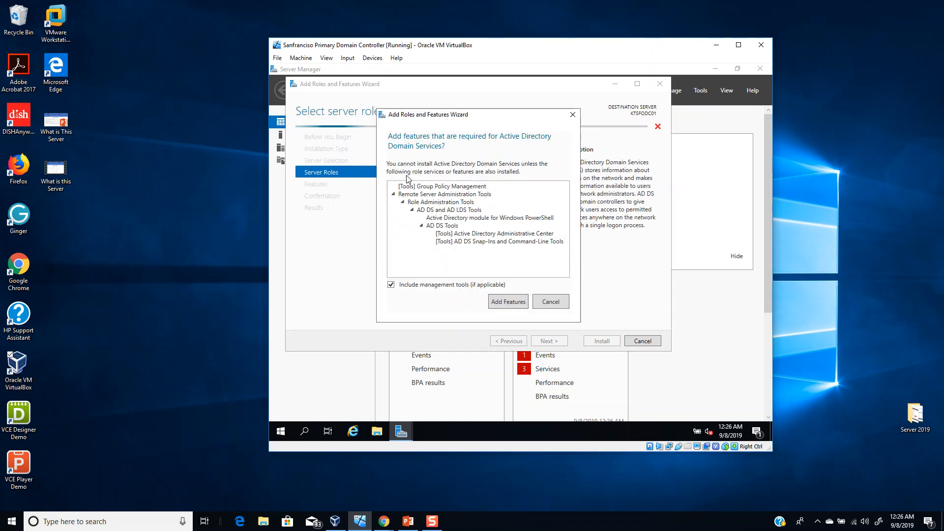
pyautogui.click(502, 305)
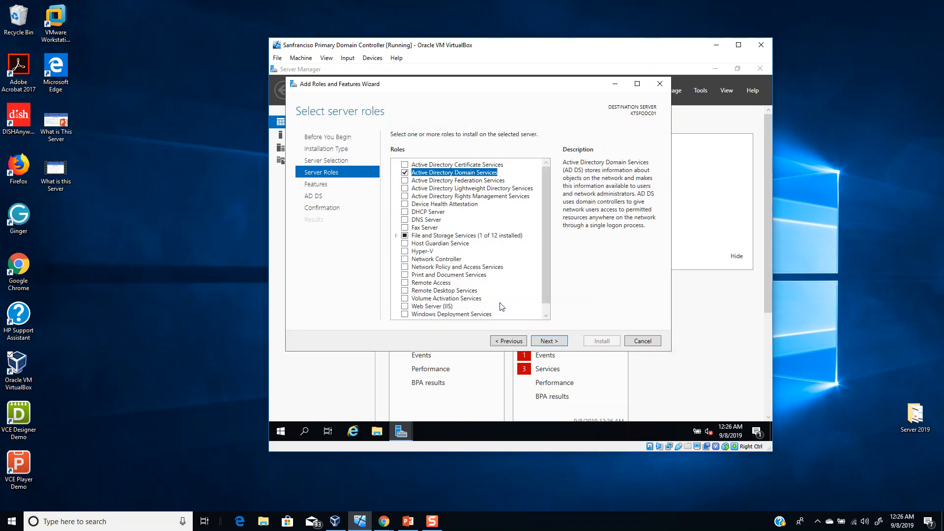
pyautogui.click(553, 343)
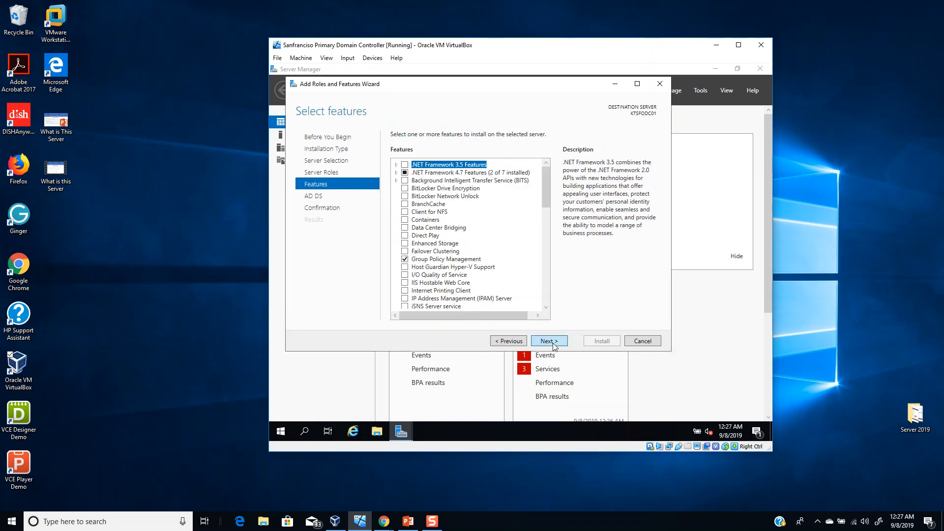
pyautogui.click(553, 343)
pyautogui.click(554, 347)
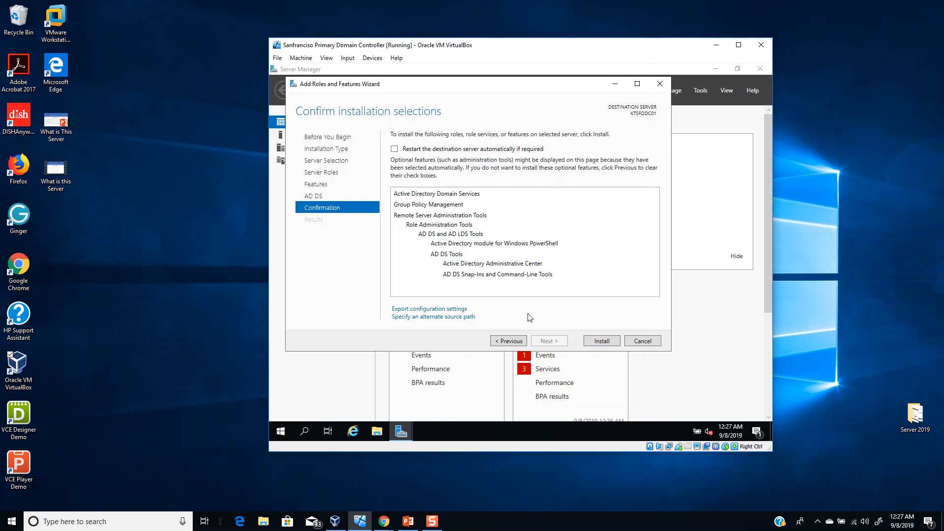
# - Install Active Directory Domain Services and let it succeed on KTSFODC01
pyautogui.click(602, 342)
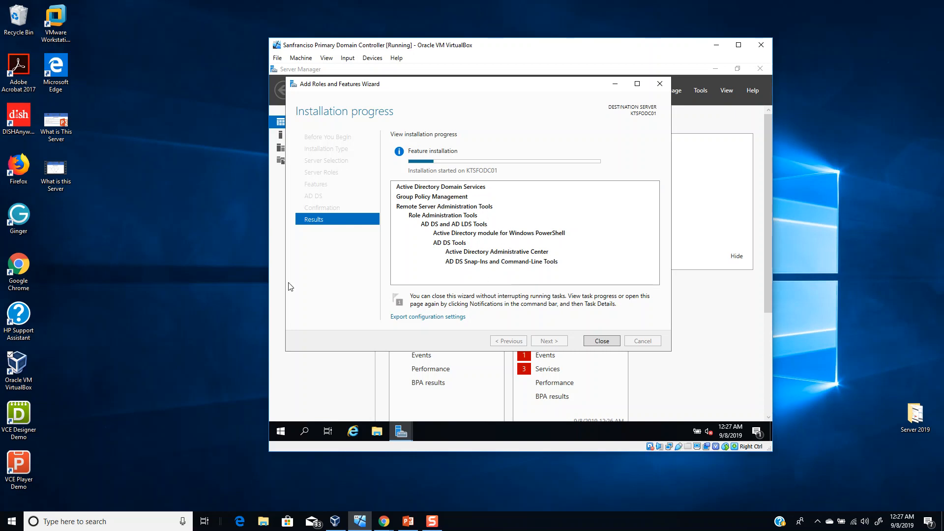
pyautogui.hotkey('alt', 'Tab')
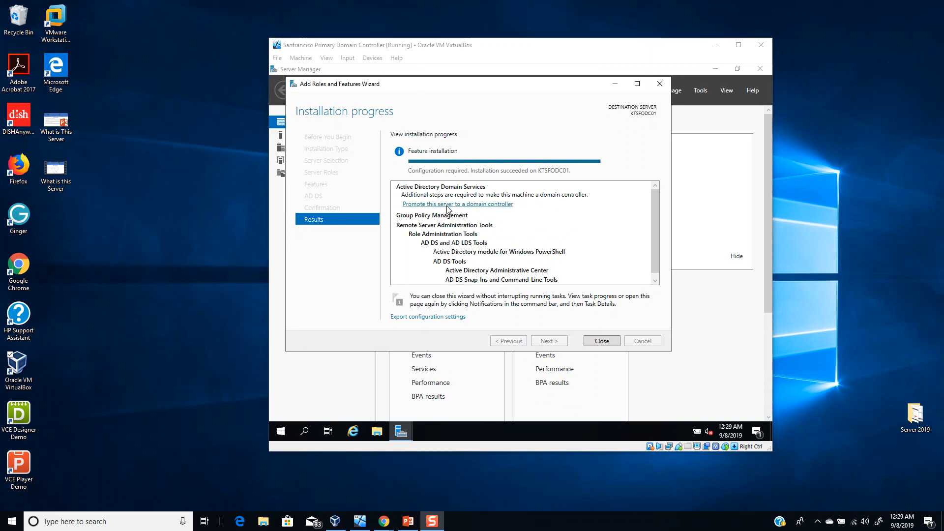
# - Launch the domain controller promotion wizard and choose Add a new forest
pyautogui.click(499, 208)
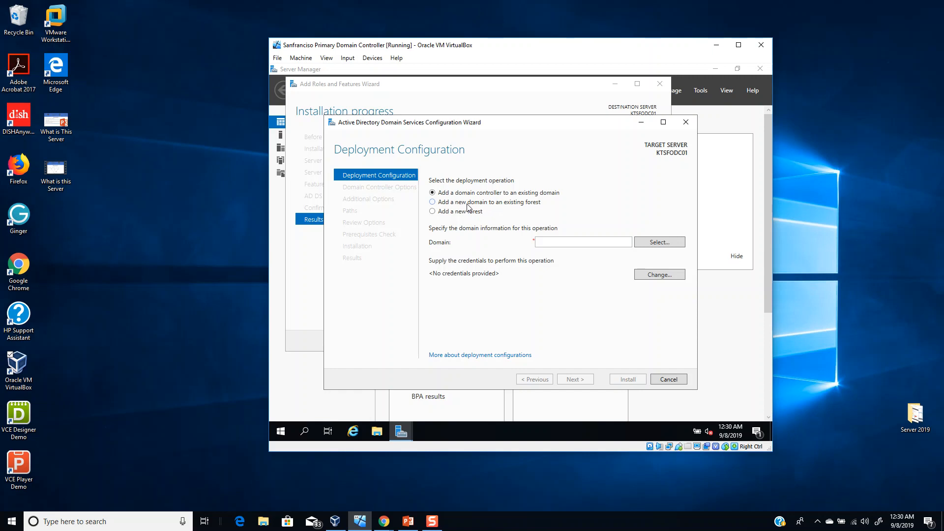
pyautogui.click(510, 205)
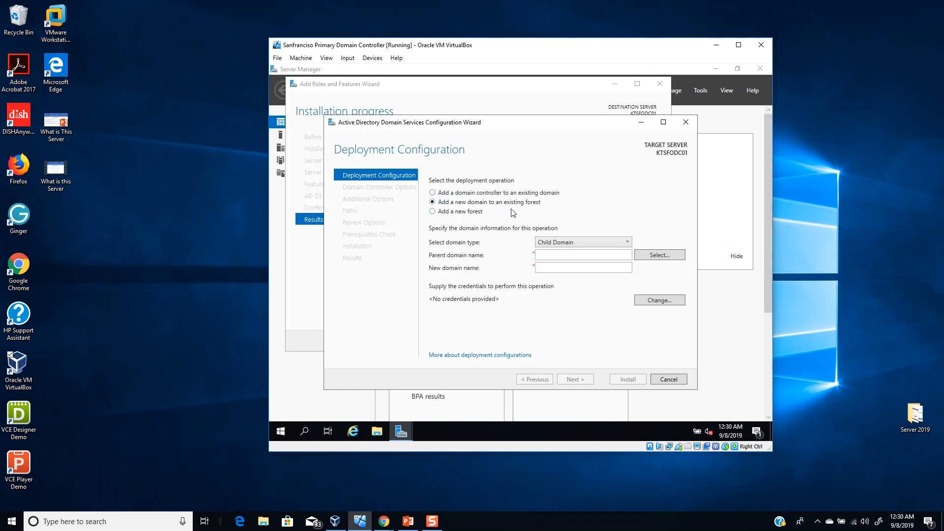
pyautogui.click(468, 213)
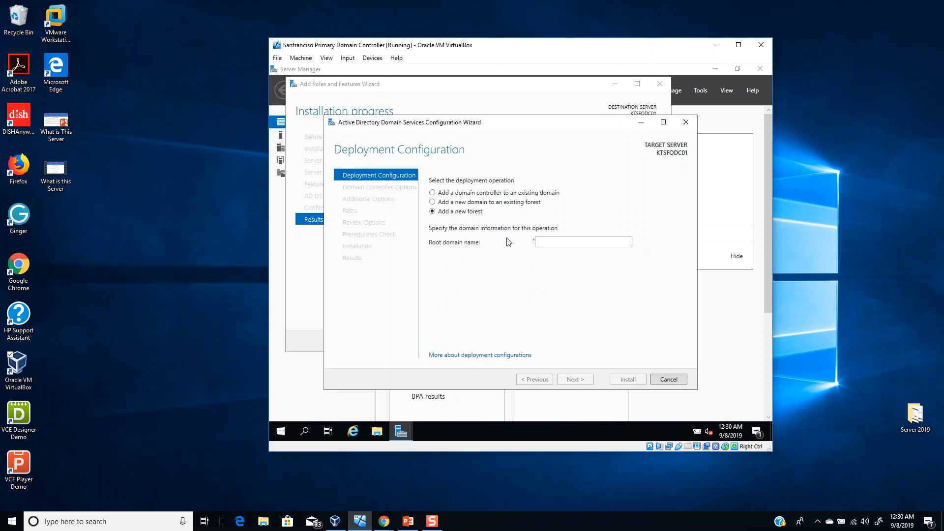
# - Enter kt.local as the new forest's root domain name
pyautogui.click(548, 244)
pyautogui.click(559, 242)
pyautogui.click(559, 242)
pyautogui.write('kt')
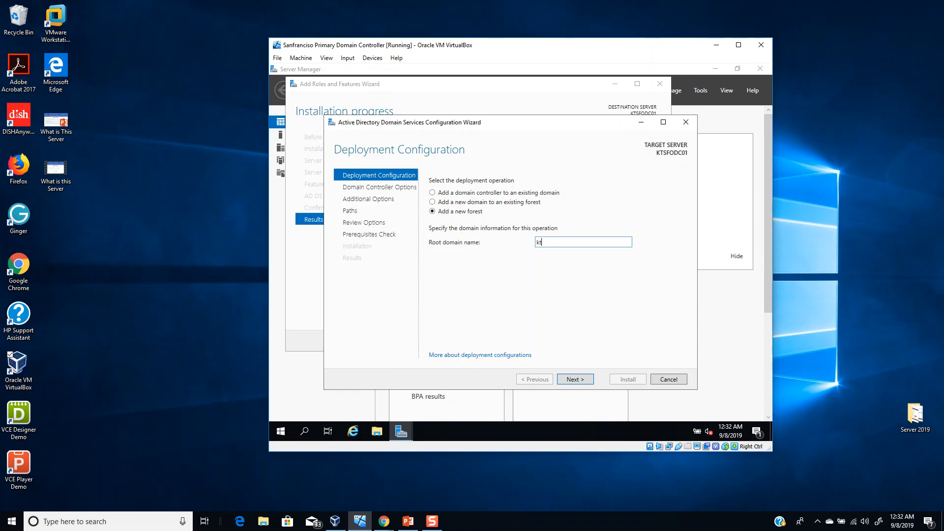
pyautogui.write('.local')
# - Advance to Domain Controller Options and open the Forest functional level list
pyautogui.click(580, 379)
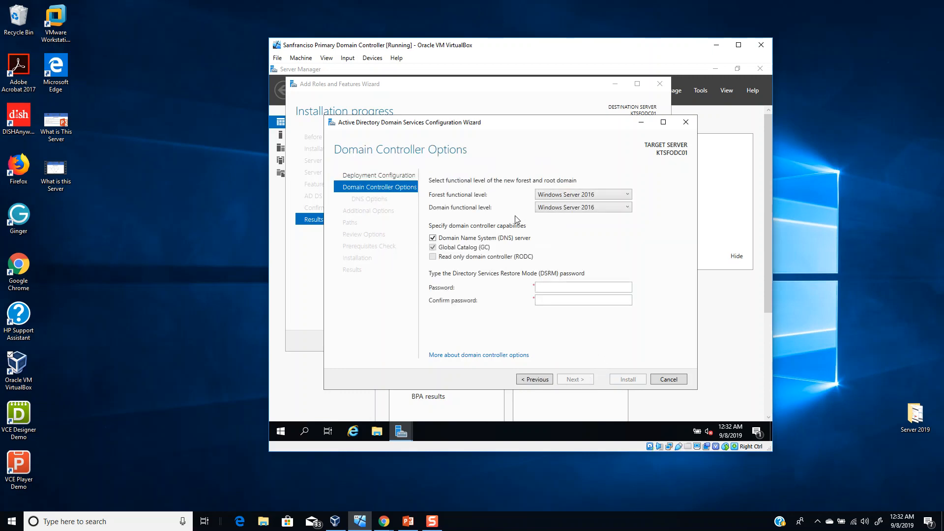
pyautogui.hotkey('alt', 'Tab')
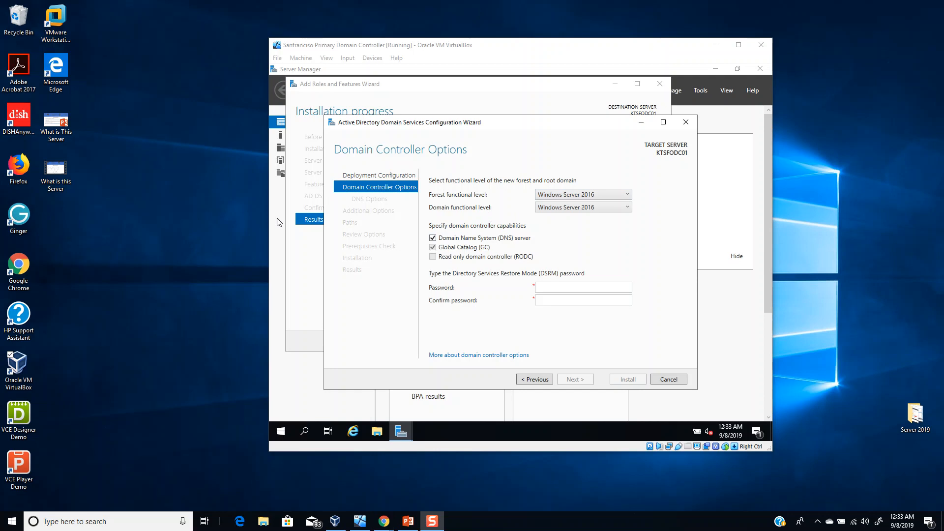
pyautogui.click(606, 199)
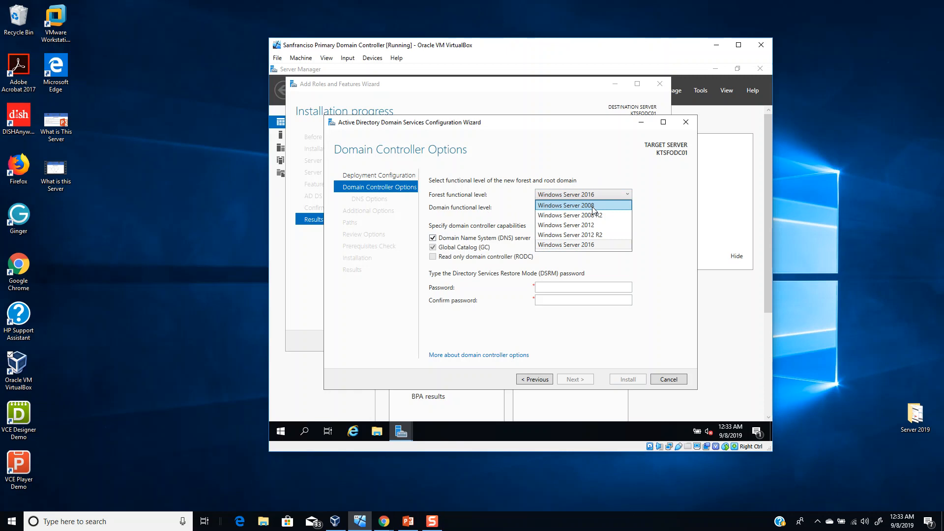
pyautogui.click(577, 245)
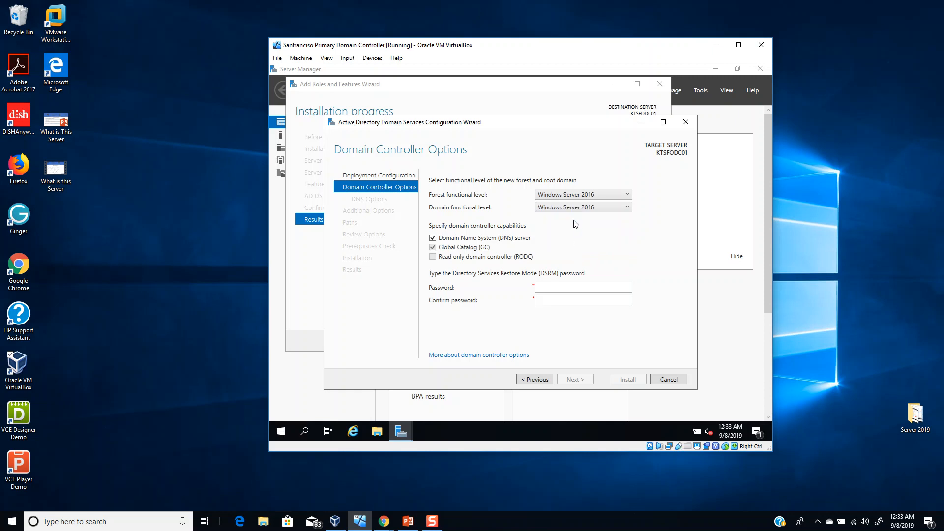
pyautogui.click(578, 197)
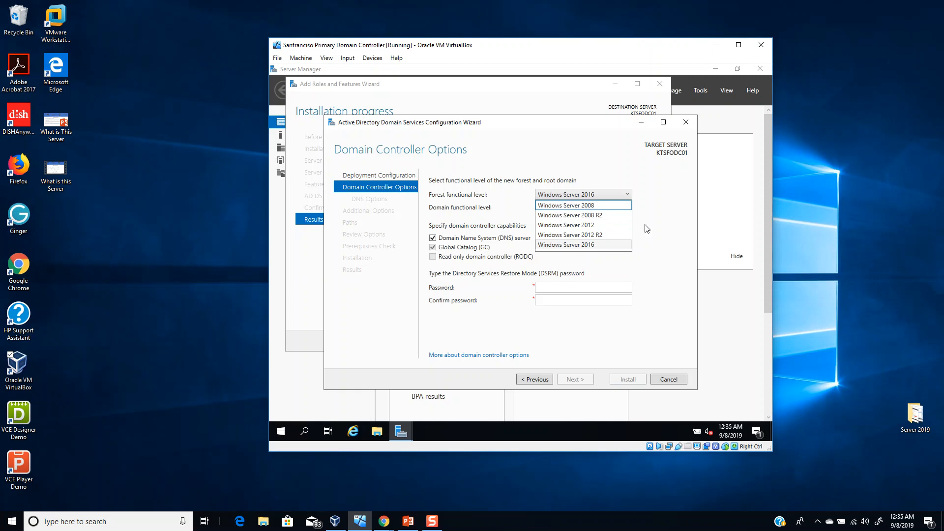
# - Leave forest and domain functional levels at Windows Server 2016
pyautogui.click(578, 248)
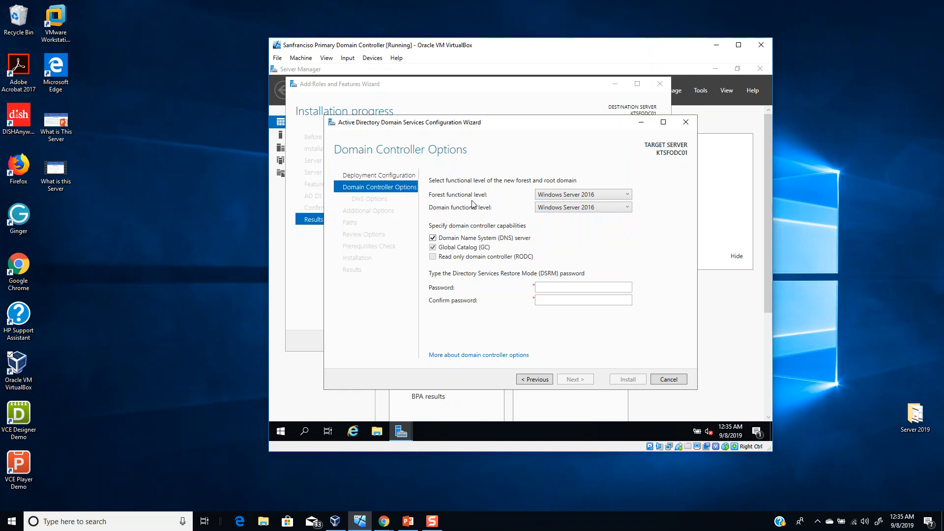
pyautogui.click(556, 207)
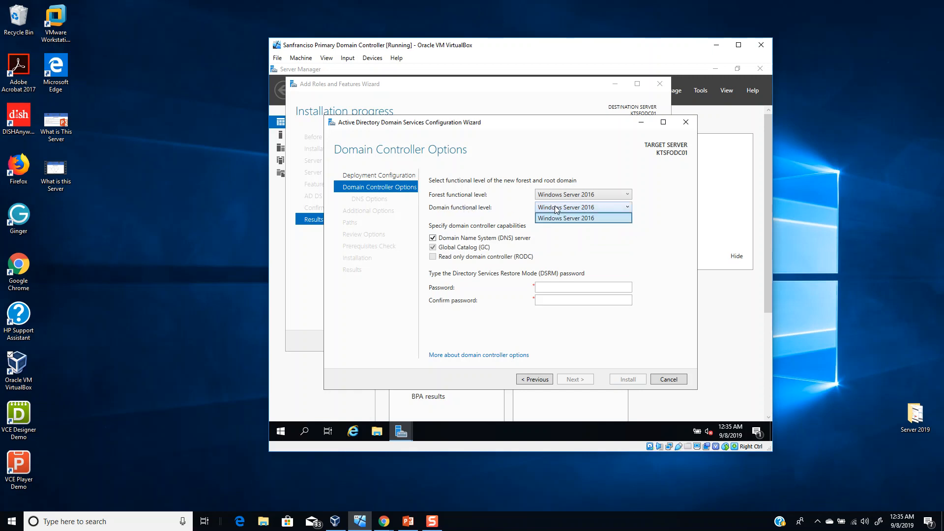
pyautogui.click(573, 255)
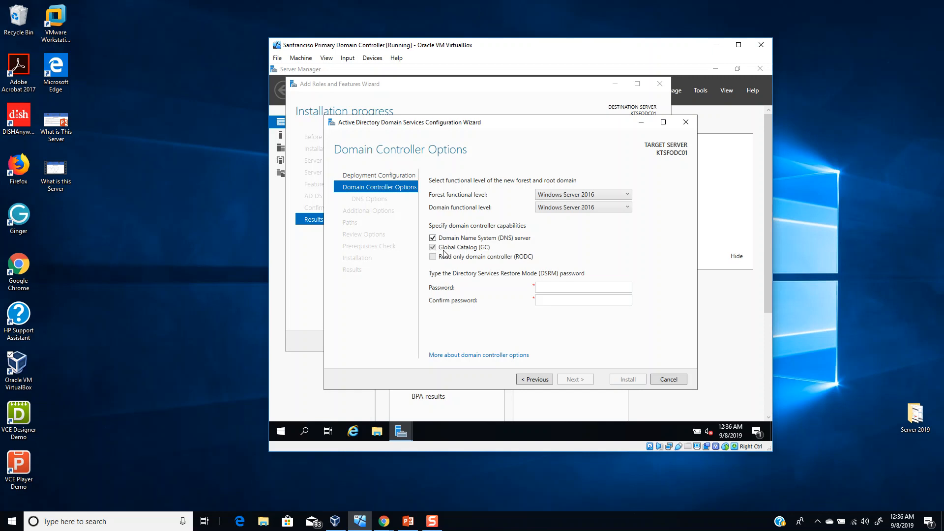
pyautogui.click(554, 287)
# - Enter the DSRM password in both Password and Confirm password fields
pyautogui.click(581, 290)
pyautogui.write('Password123')
pyautogui.press('Tab')
pyautogui.write('Password123')
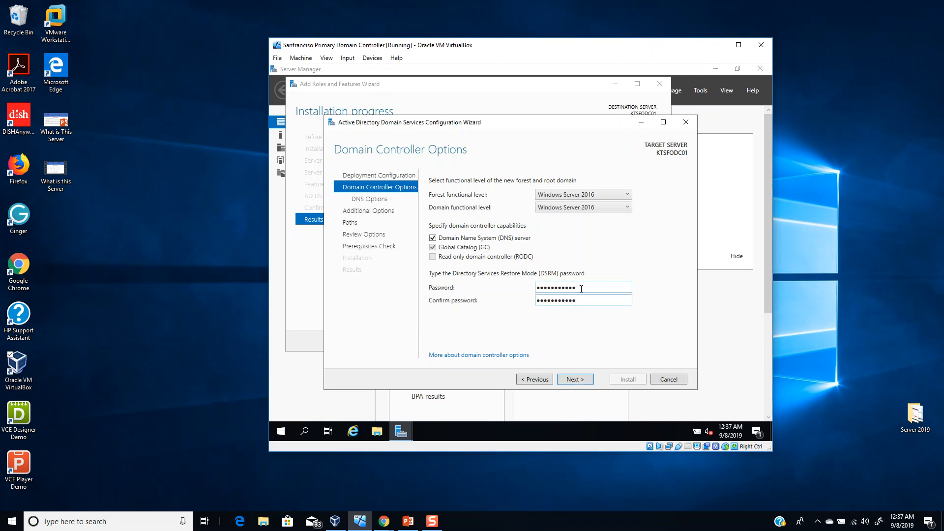
# - Dismiss the DNS delegation warning and accept KT as the NetBIOS domain name
pyautogui.click(575, 379)
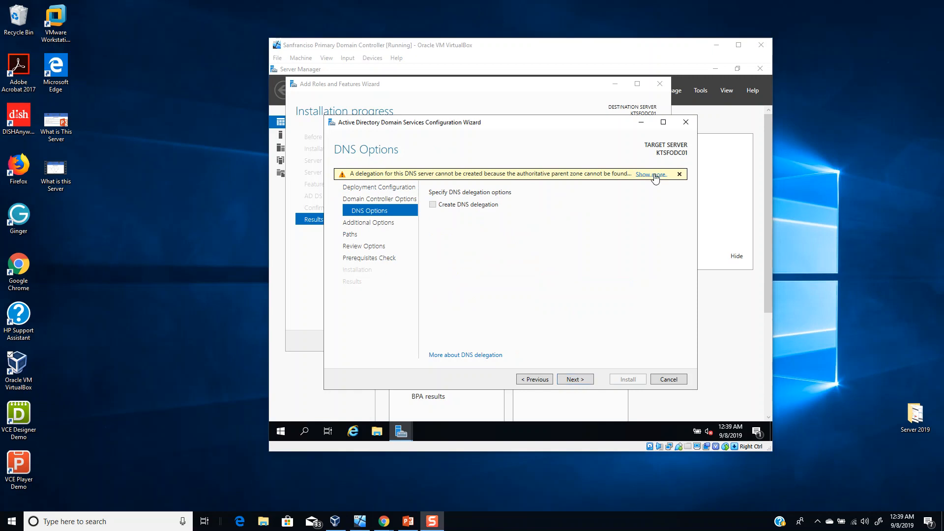
pyautogui.click(654, 175)
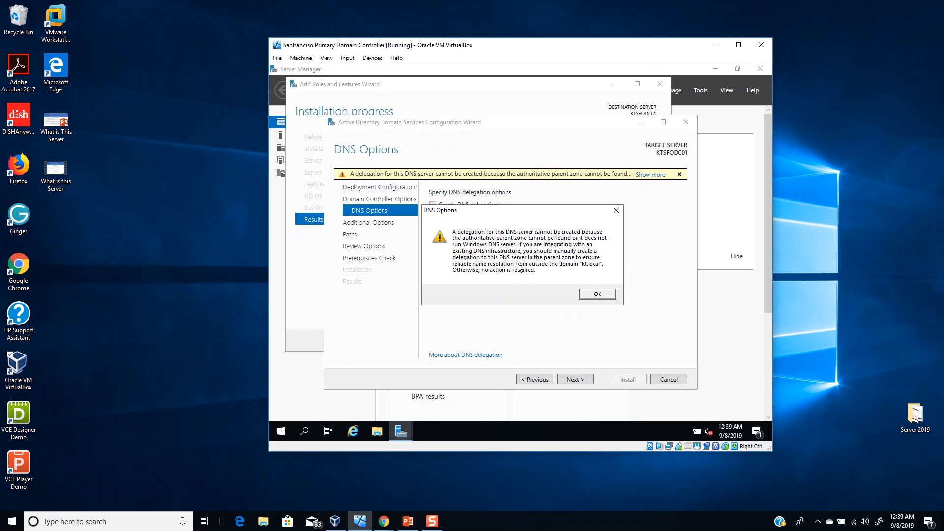
pyautogui.click(592, 294)
pyautogui.click(567, 380)
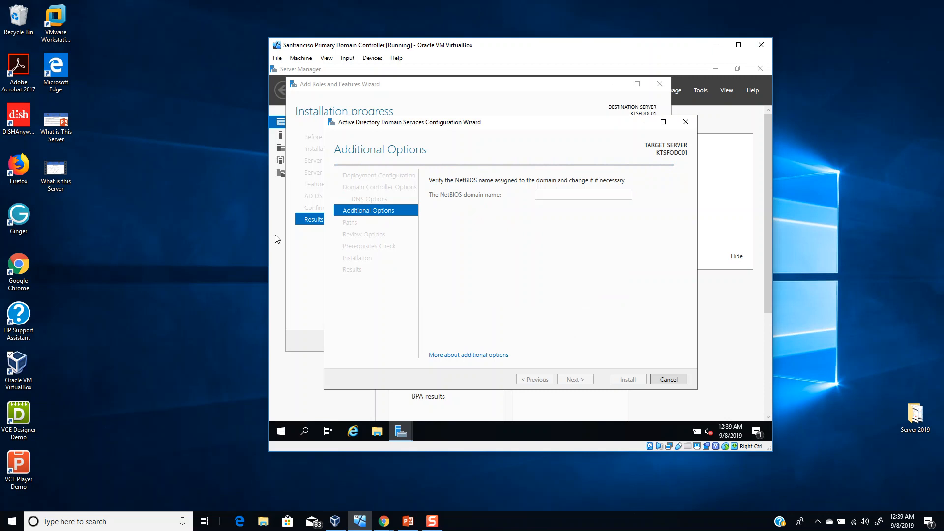
pyautogui.hotkey('alt', 'Tab')
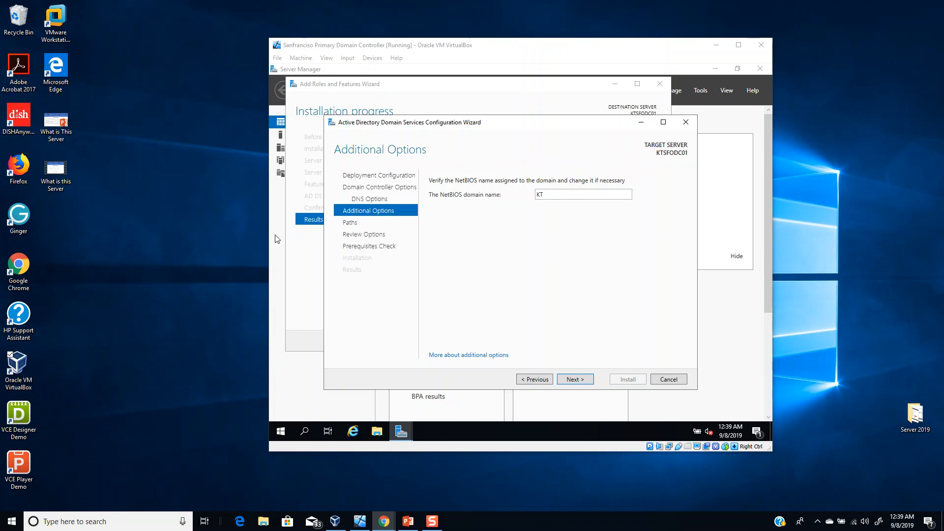
pyautogui.click(579, 381)
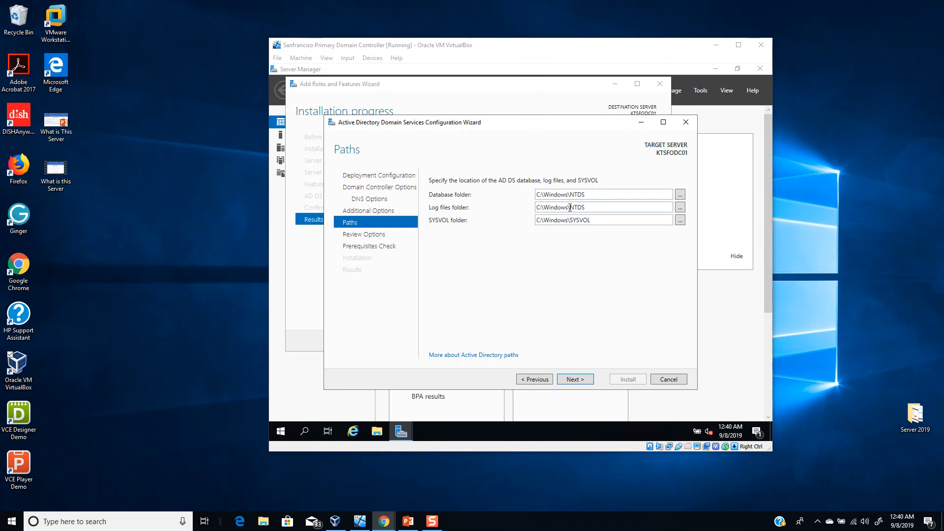
# - Append \DB to the database folder path and \LOG to the log files folder path
pyautogui.doubleClick(587, 207)
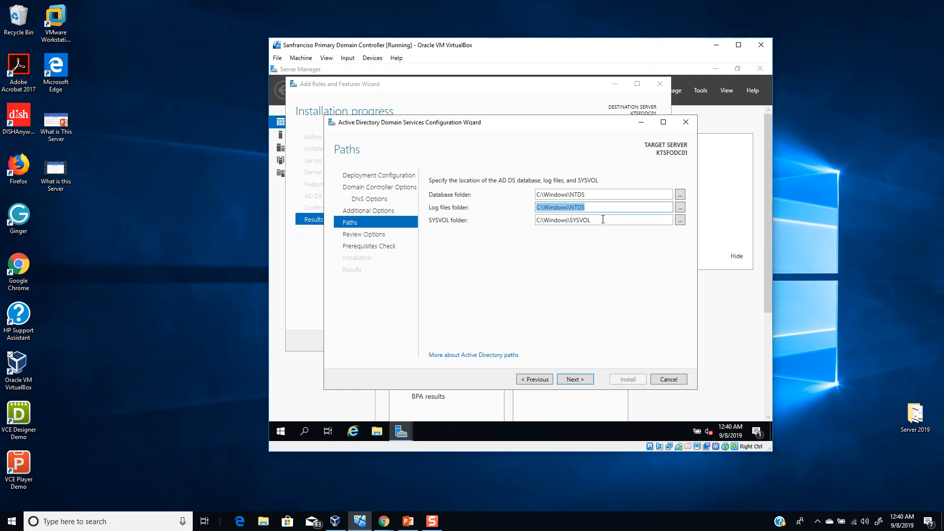
pyautogui.press('Tab')
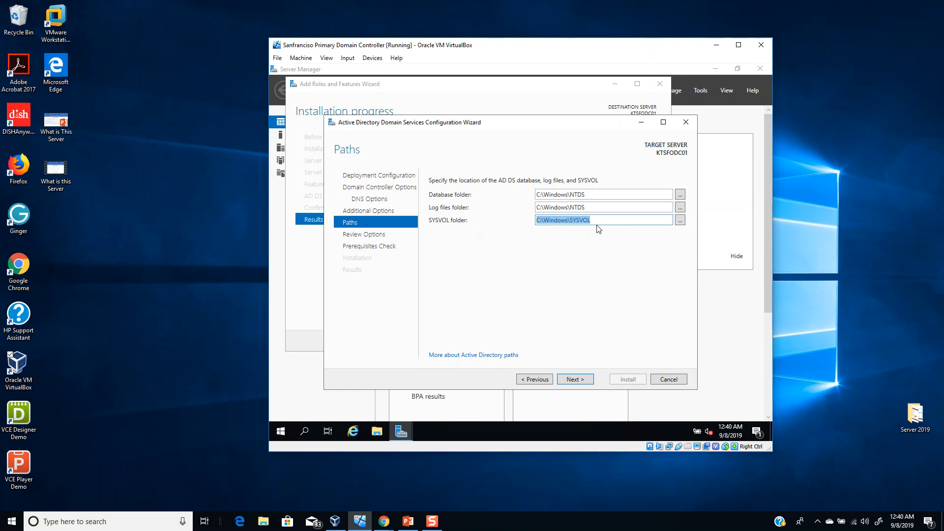
pyautogui.click(597, 193)
pyautogui.click(597, 193)
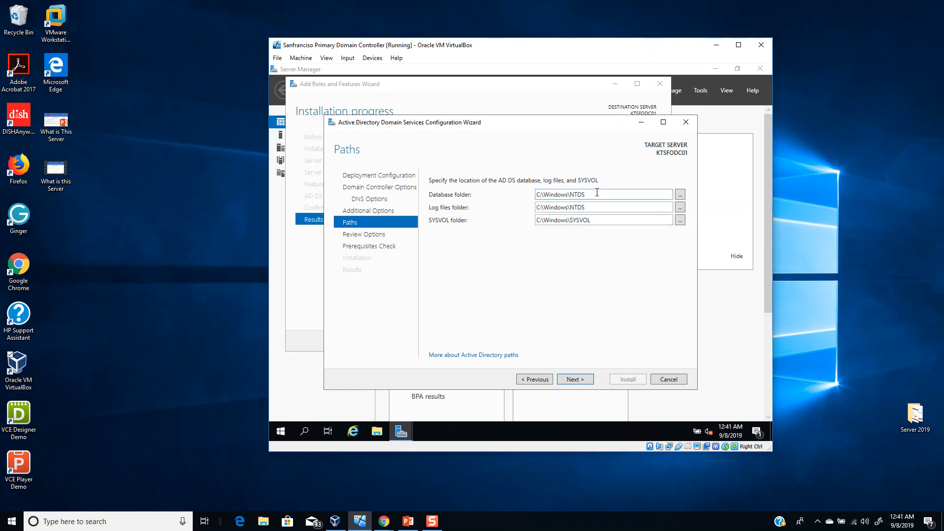
pyautogui.write('\\DB')
pyautogui.click(596, 208)
pyautogui.click(596, 208)
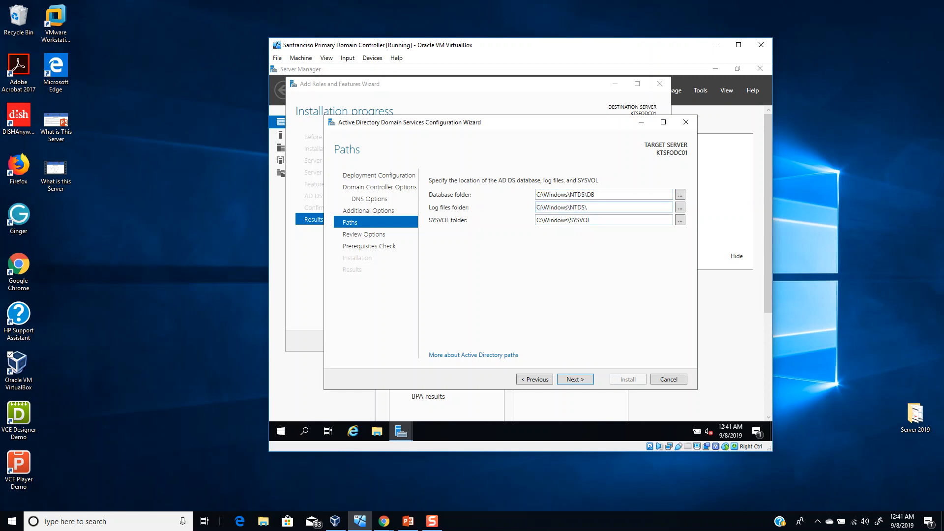
pyautogui.write('\\LOG')
# - Advance to Review Options and scroll through the kt.local forest settings summary
pyautogui.click(575, 380)
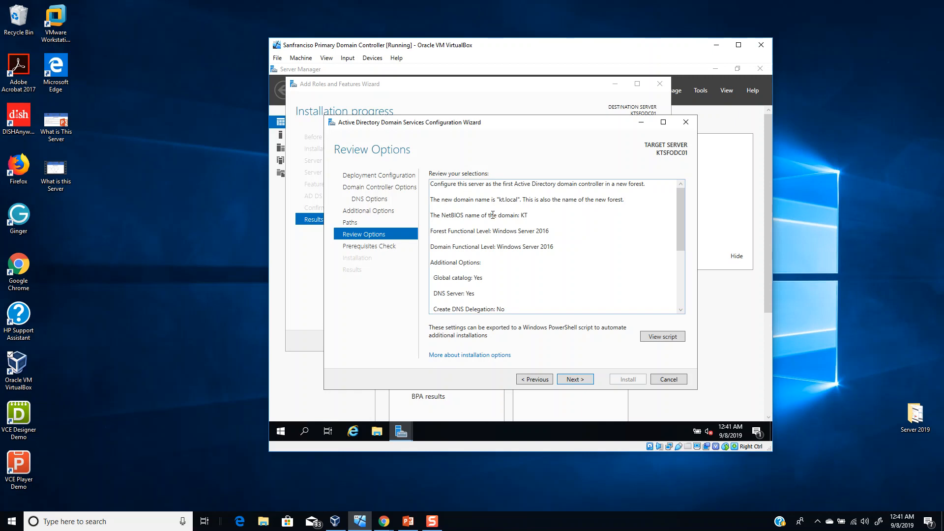
pyautogui.scroll(-5, 504, 237)
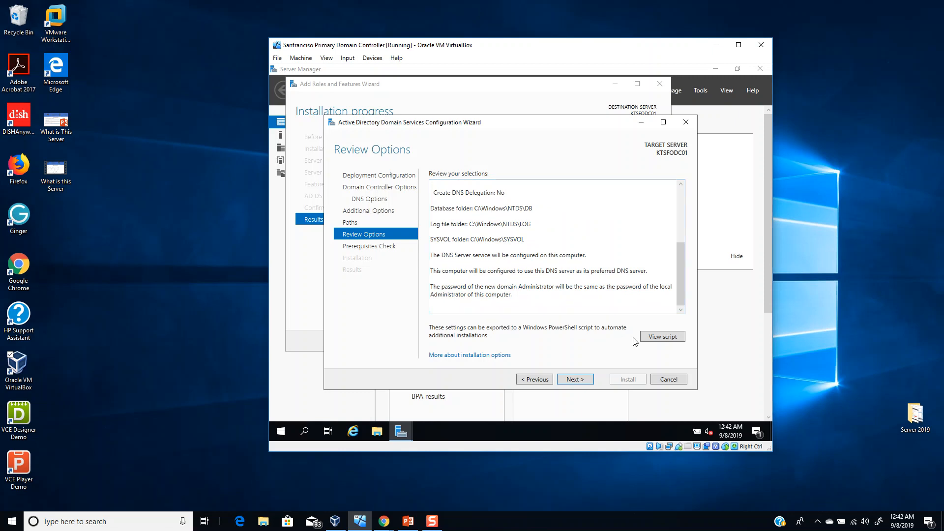
pyautogui.click(662, 338)
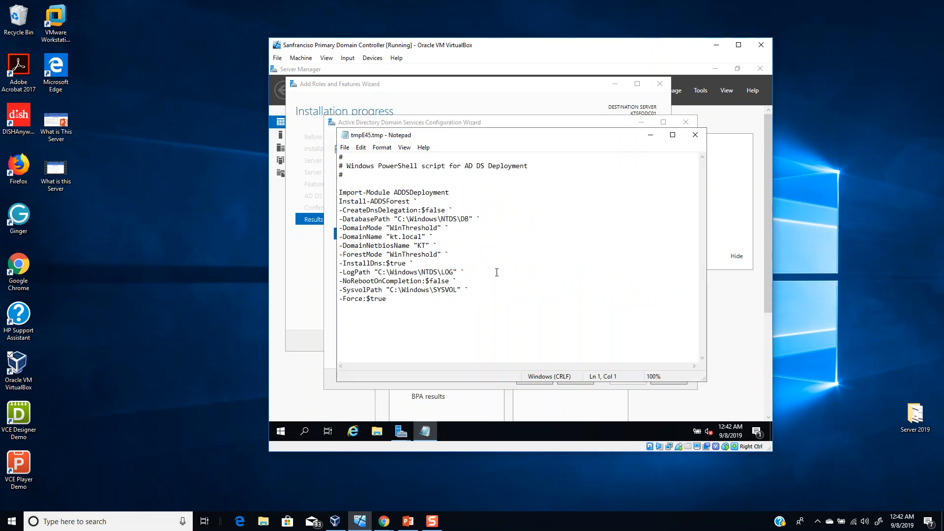
pyautogui.moveTo(391, 300); pyautogui.dragTo(330, 166)
pyautogui.moveTo(431, 139); pyautogui.dragTo(670, 144)
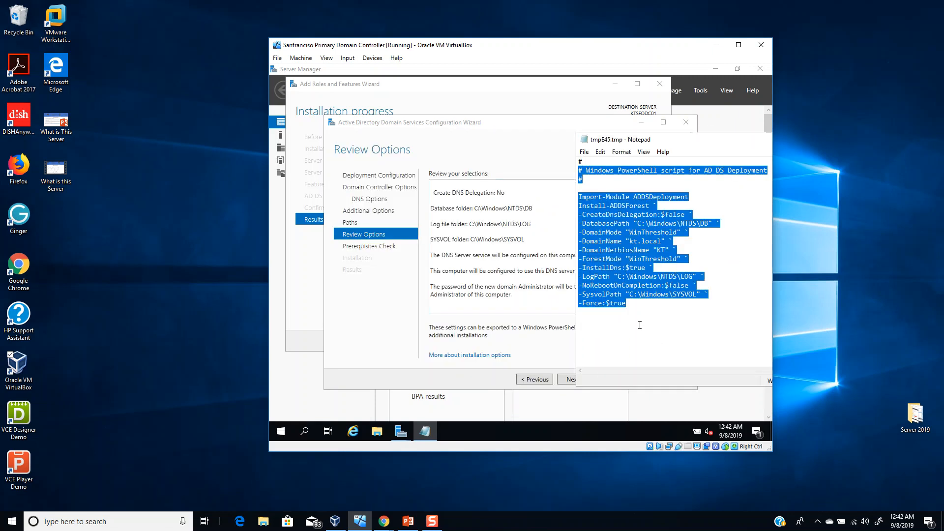
pyautogui.moveTo(689, 145); pyautogui.dragTo(494, 142)
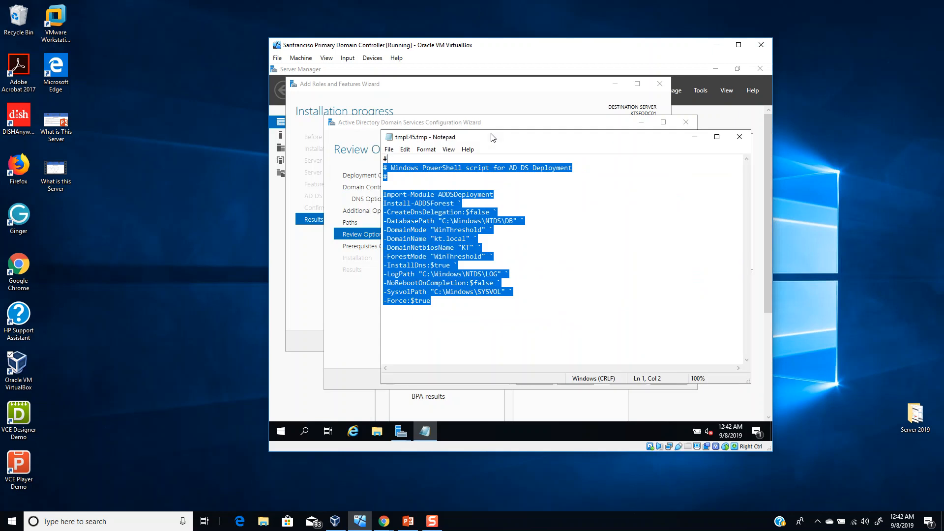
pyautogui.click(740, 138)
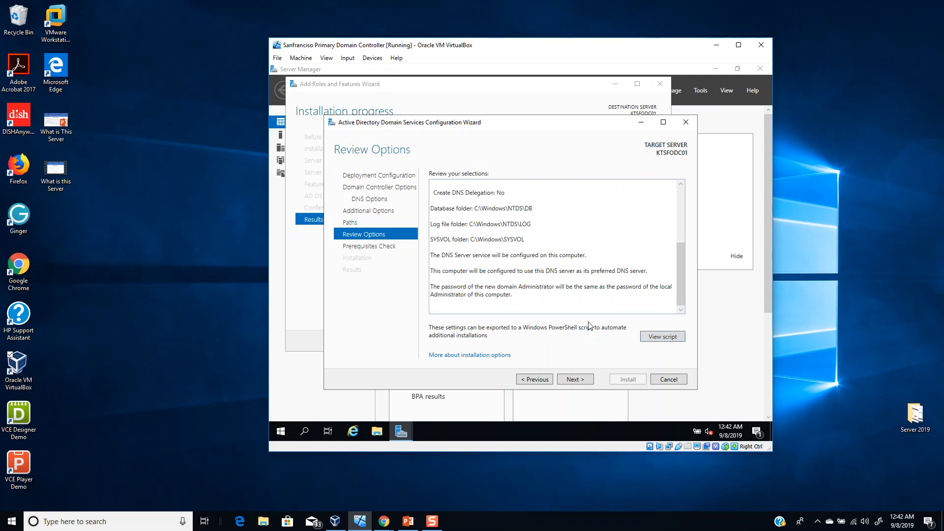
# - Run the prerequisites check and review the static IP and DNS delegation warnings in the results
pyautogui.click(570, 381)
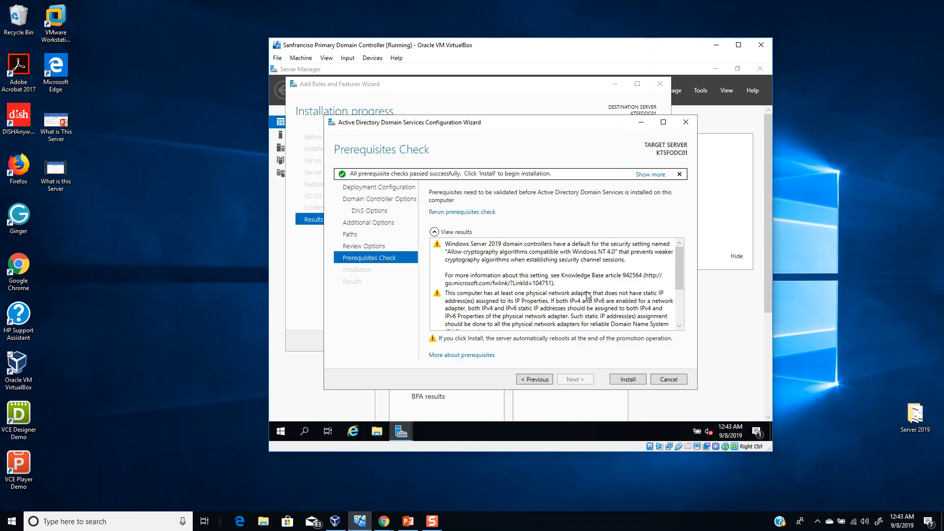
pyautogui.scroll(-3, 588, 296)
pyautogui.scroll(5, 587, 302)
pyautogui.scroll(-4, 594, 282)
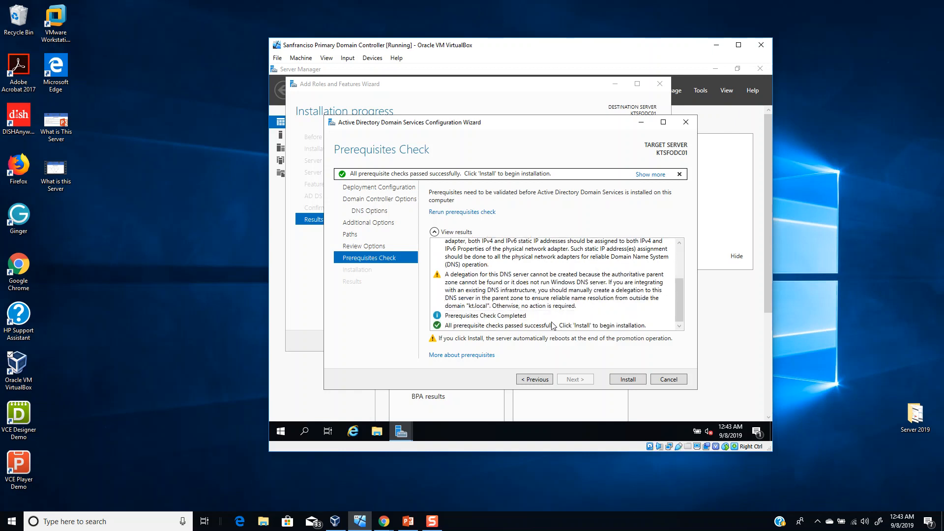
pyautogui.scroll(1, 541, 324)
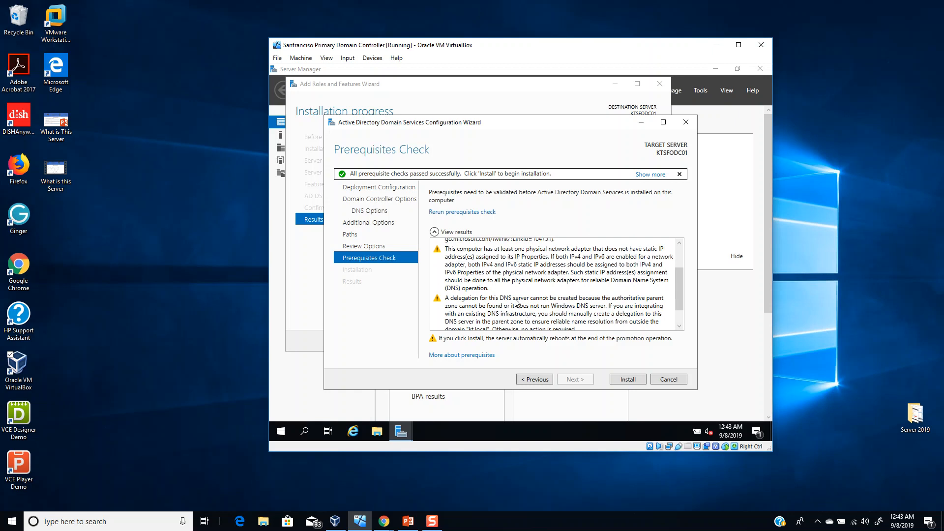
pyautogui.scroll(1, 516, 301)
pyautogui.scroll(1, 519, 292)
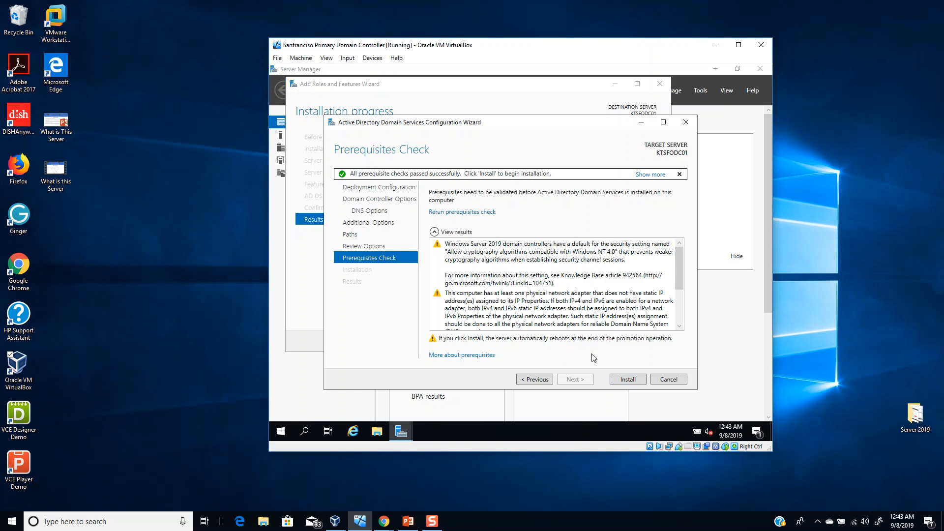
pyautogui.scroll(-2, 580, 288)
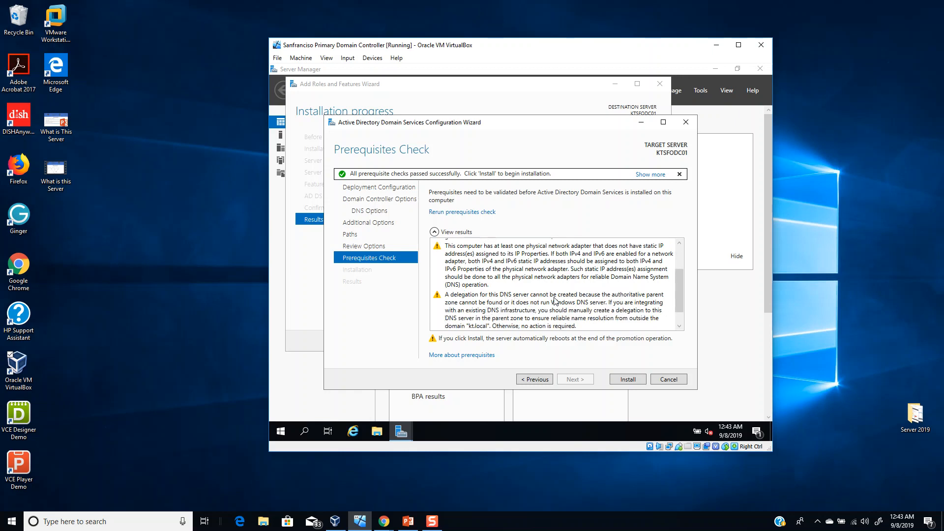
pyautogui.scroll(1, 565, 304)
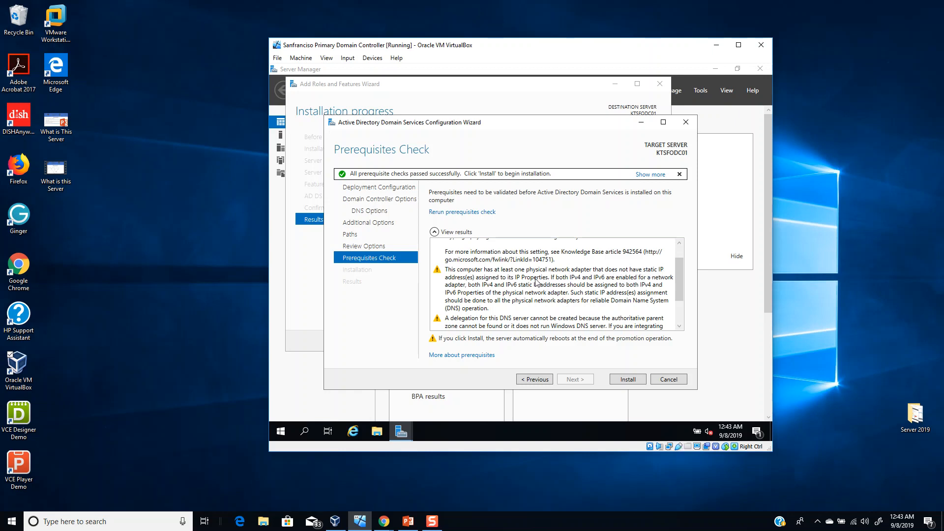
# - Install AD DS to promote KTSFODC01, then close the sign-out notice once it finishes
pyautogui.click(630, 380)
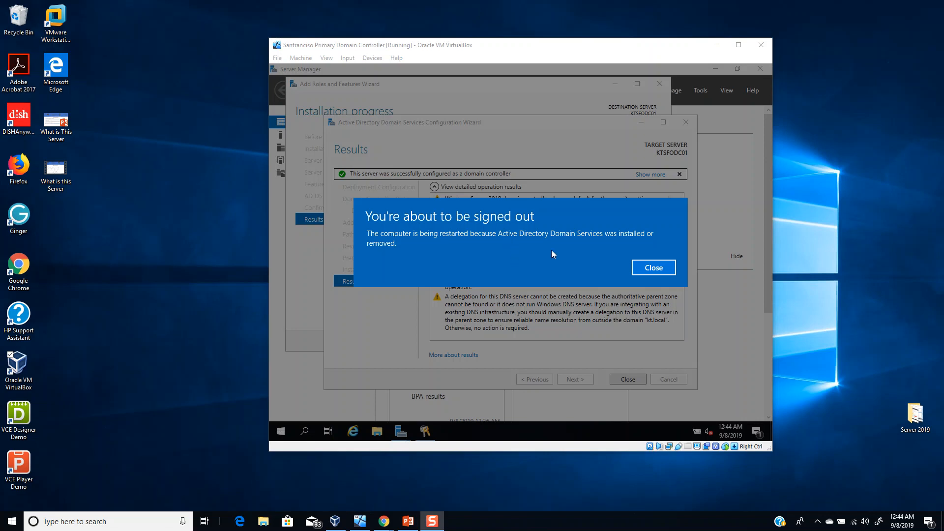
pyautogui.click(655, 268)
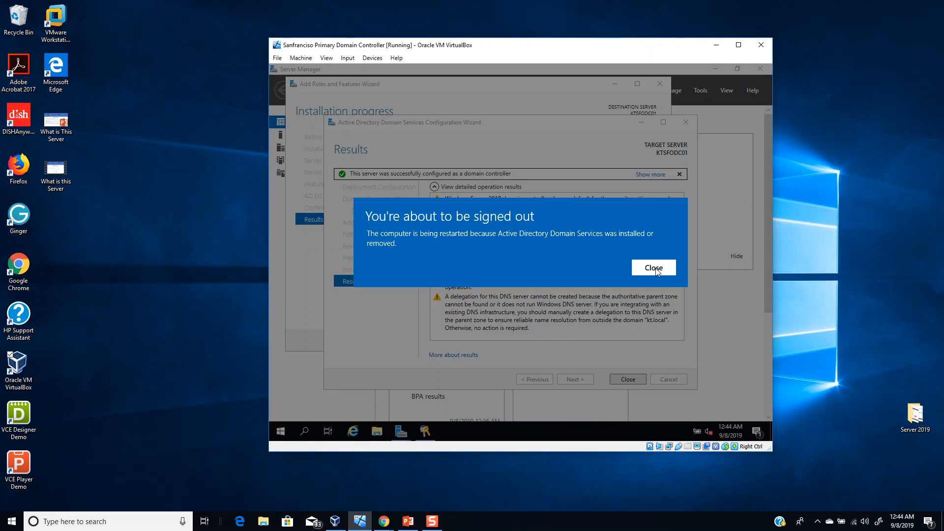
pyautogui.click(655, 269)
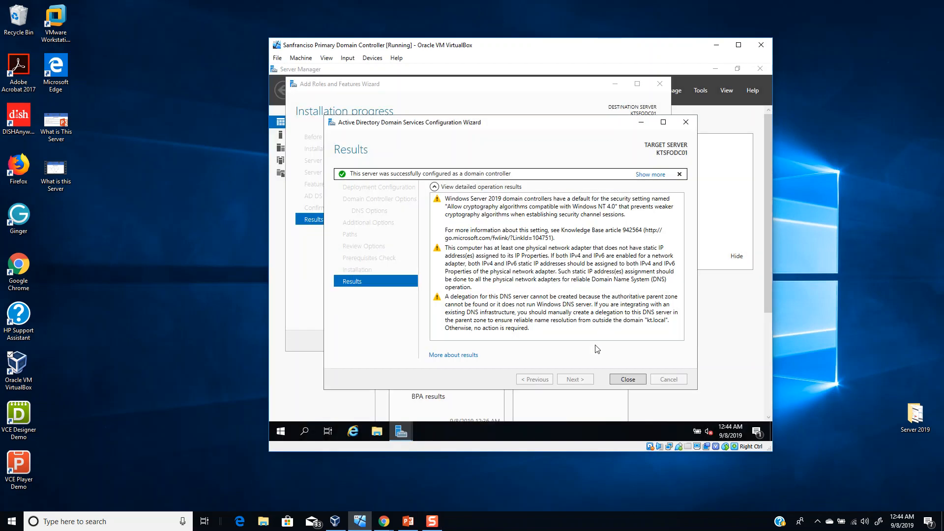
# - Close the finished wizard and send the unlock signal to the locked VM from the Input menu
pyautogui.click(628, 380)
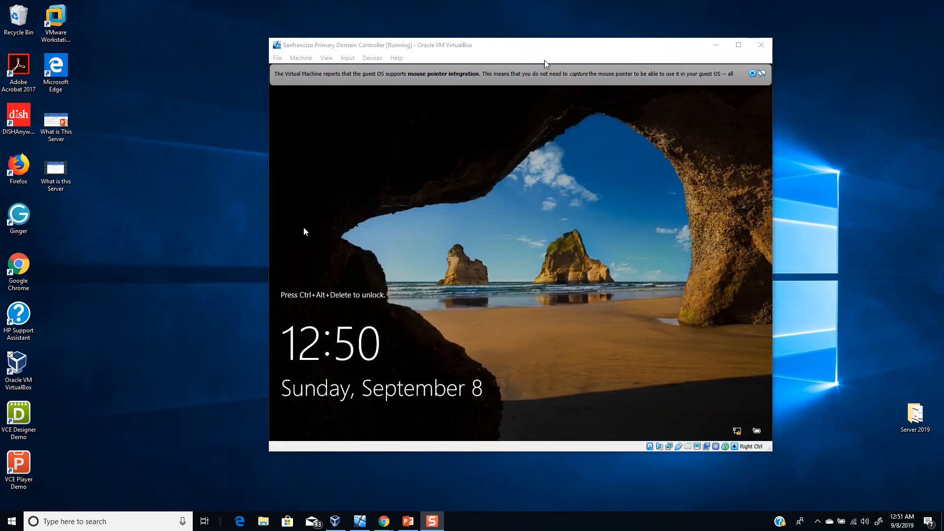
pyautogui.click(348, 58)
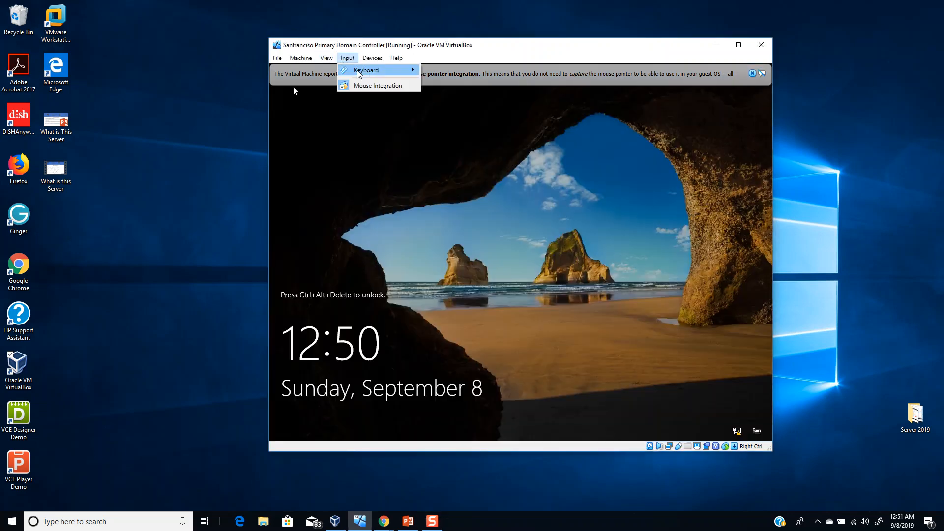
pyautogui.moveTo(364, 70)
pyautogui.click(450, 86)
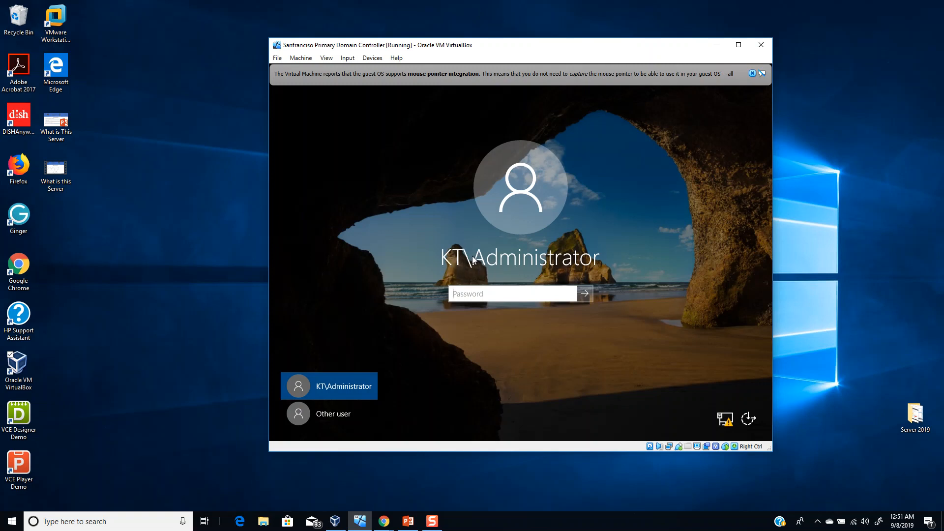
# - Sign in as the KT domain administrator by entering the account password
pyautogui.click(329, 419)
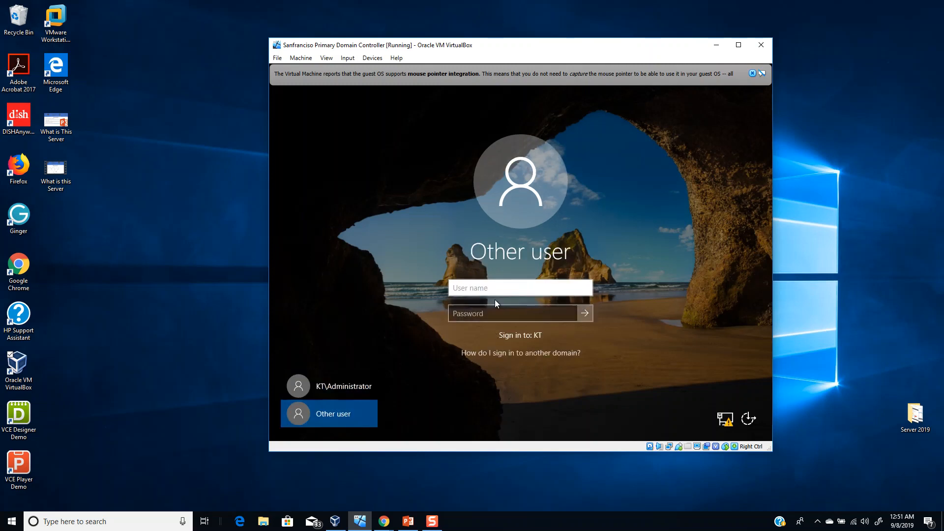
pyautogui.write('.\\')
pyautogui.press('BackSpace')
pyautogui.press('BackSpace')
pyautogui.click(357, 388)
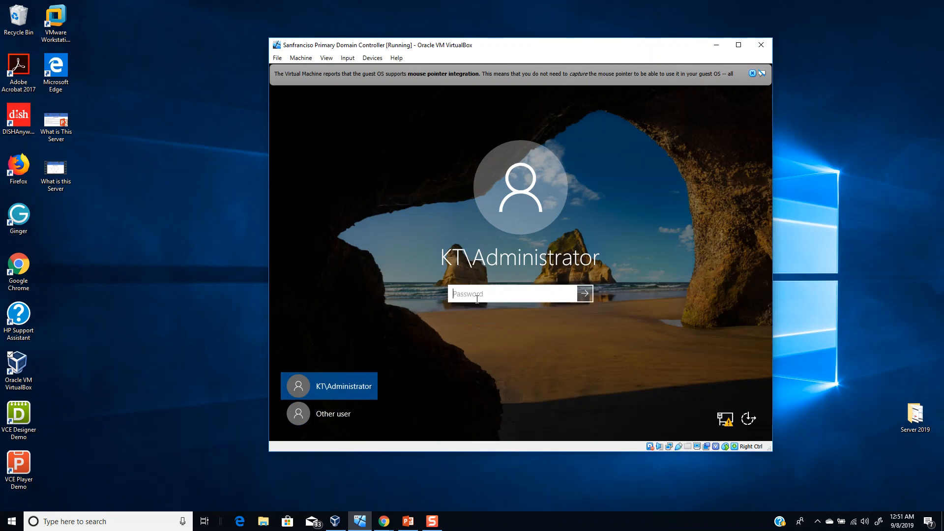
pyautogui.write('••••••••')
pyautogui.press('Return')
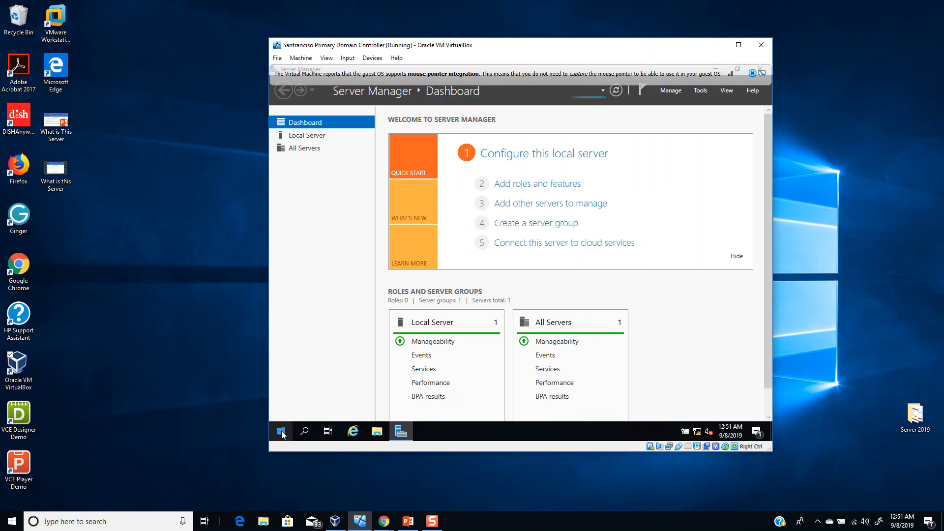
# - Dismiss the VirtualBox pointer integration notice and close Server Manager
pyautogui.click(281, 432)
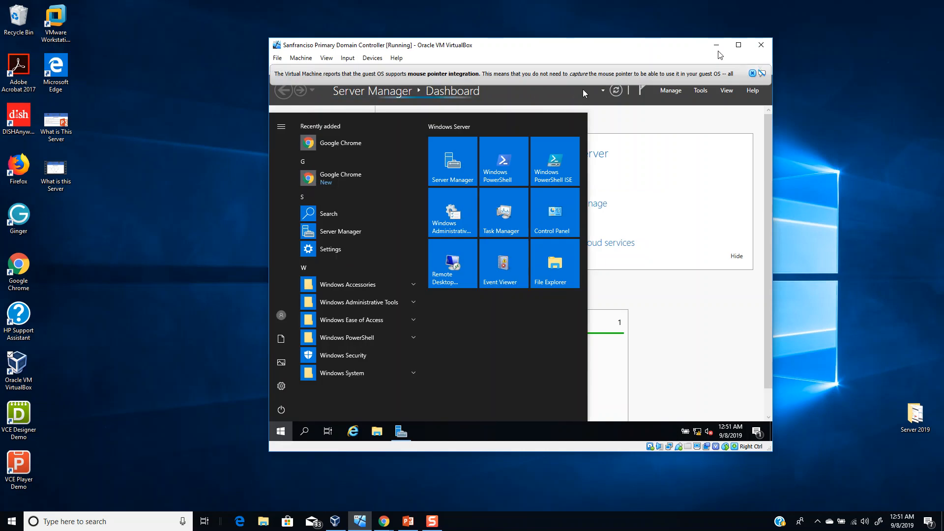
pyautogui.click(753, 75)
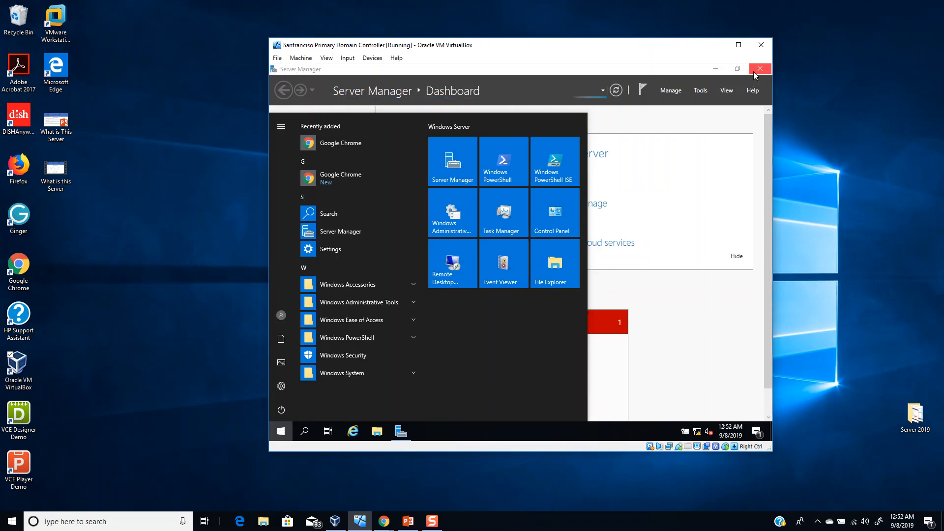
pyautogui.click(761, 69)
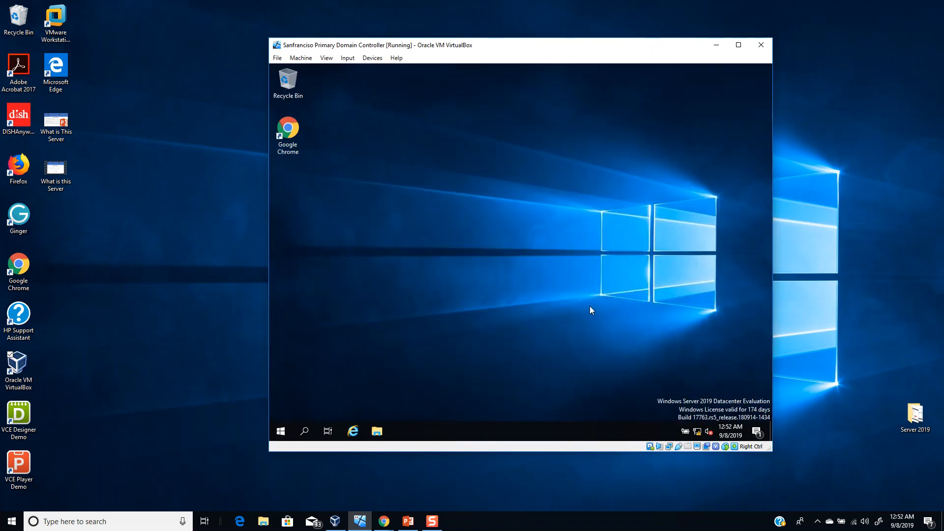
# - Open the Start menu and expand the Windows Administrative Tools group
pyautogui.click(281, 432)
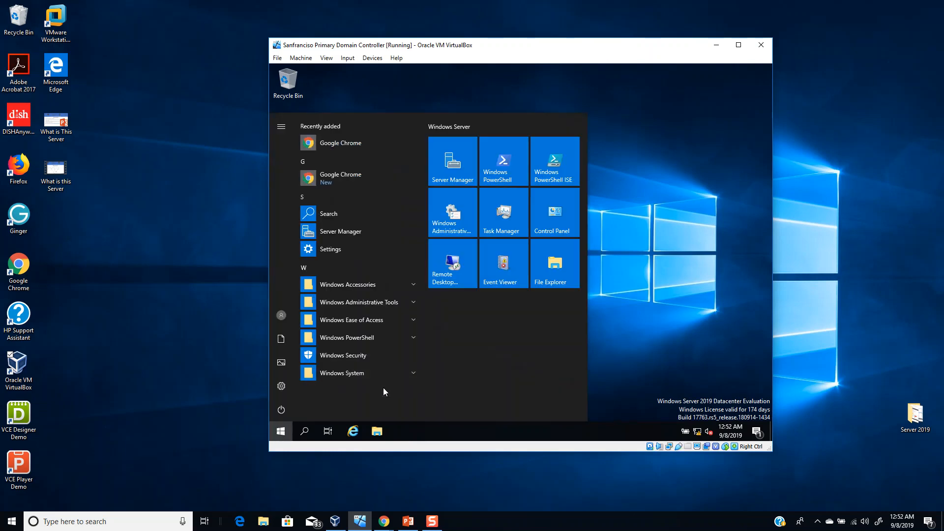
pyautogui.click(396, 304)
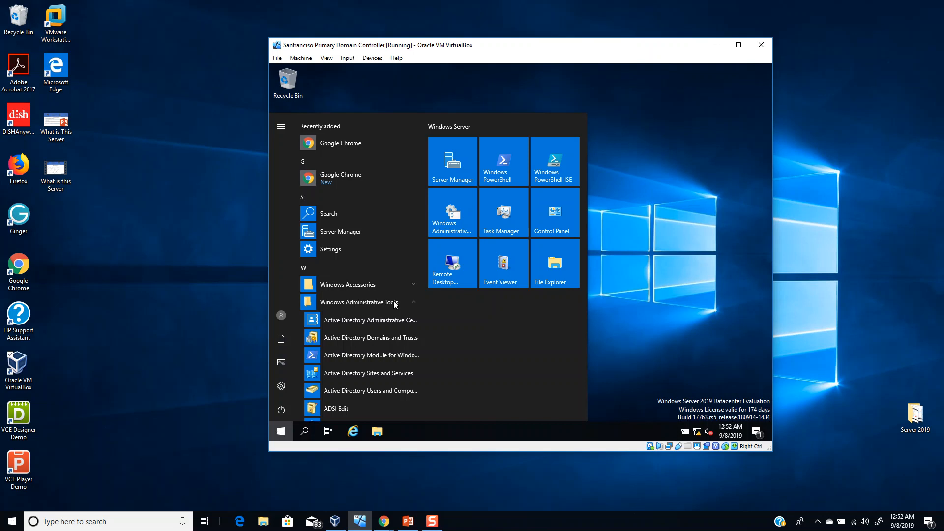
pyautogui.click(396, 304)
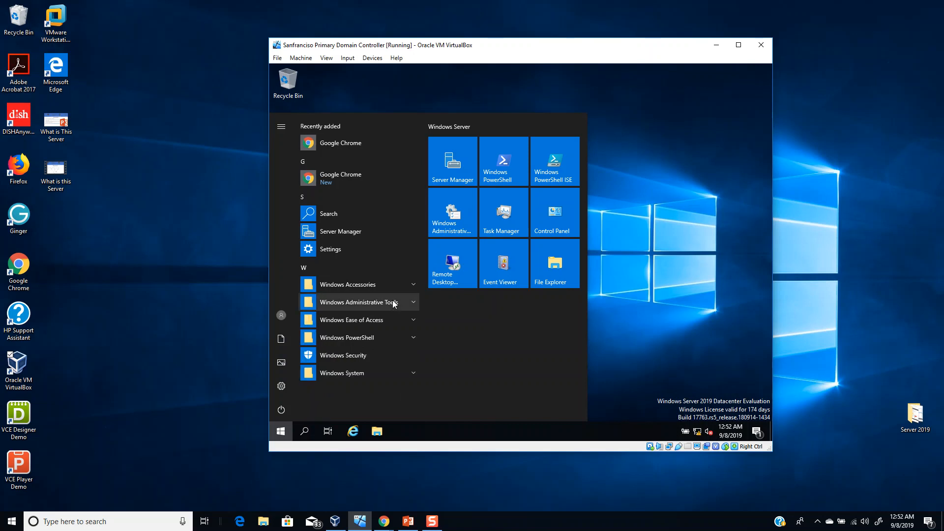
pyautogui.click(394, 304)
pyautogui.scroll(-2, 380, 338)
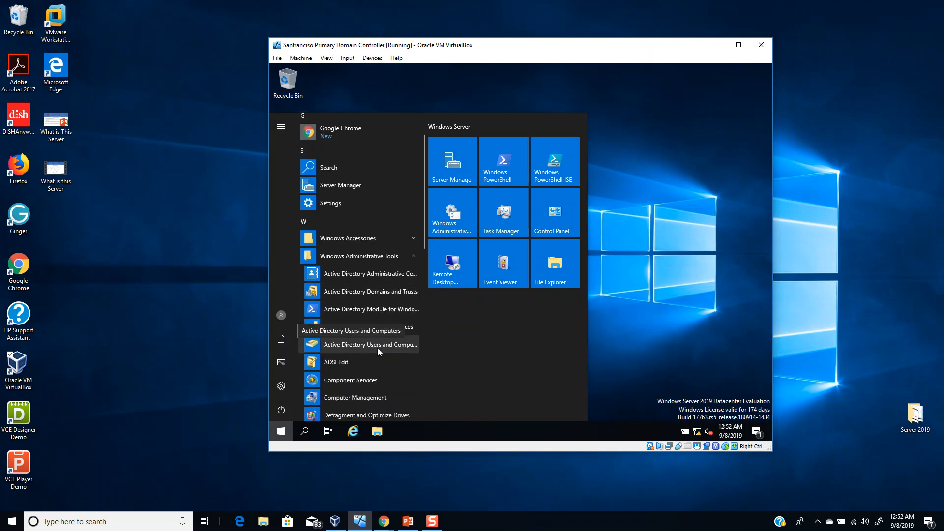
pyautogui.click(277, 436)
pyautogui.click(277, 435)
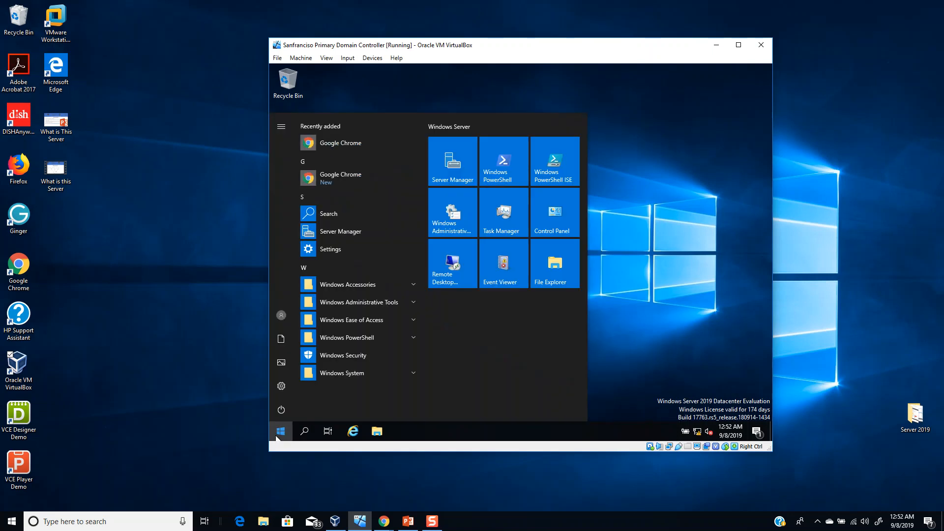
# - Launch Active Directory Users and Computers by searching for dsa.msc
pyautogui.write('dsa')
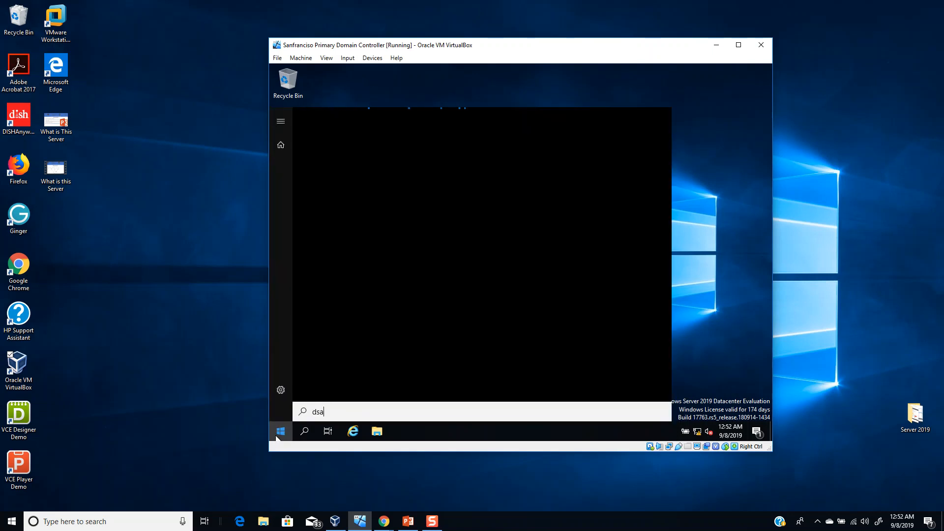
pyautogui.write('.msc')
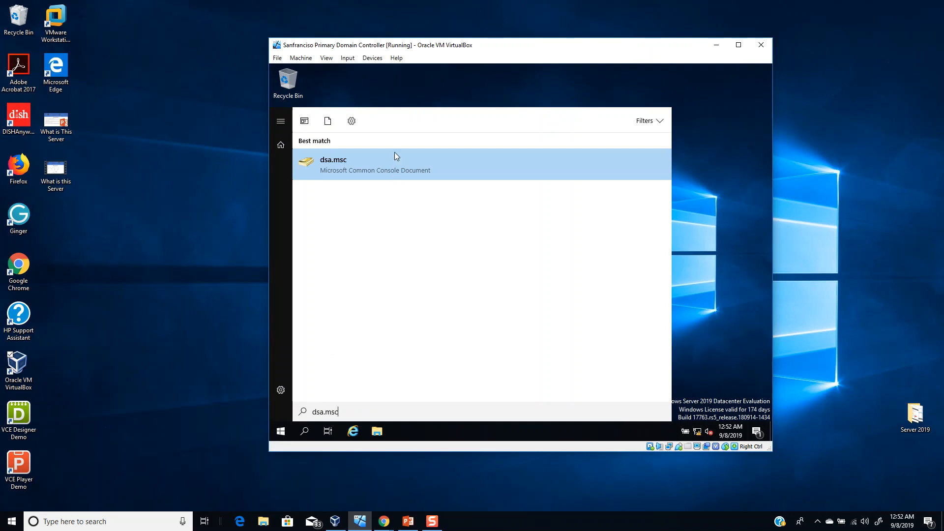
pyautogui.click(394, 170)
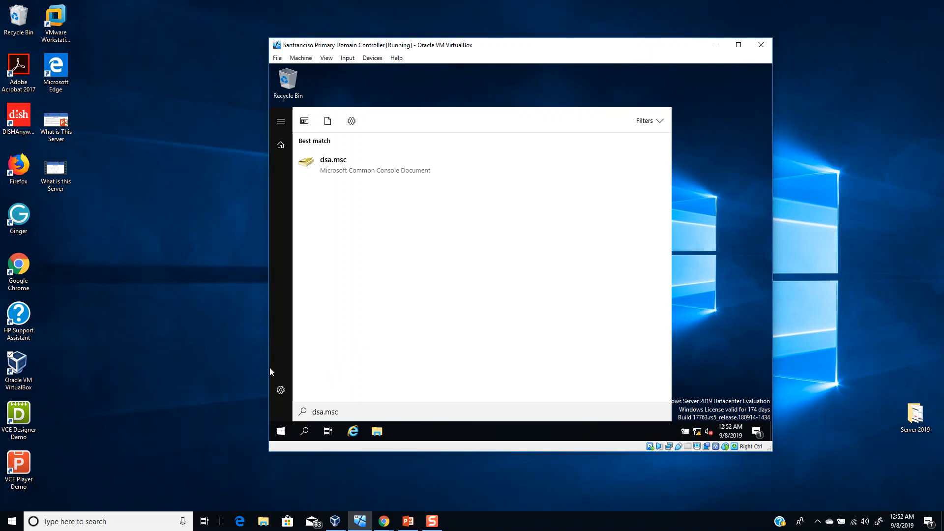
pyautogui.press('Return')
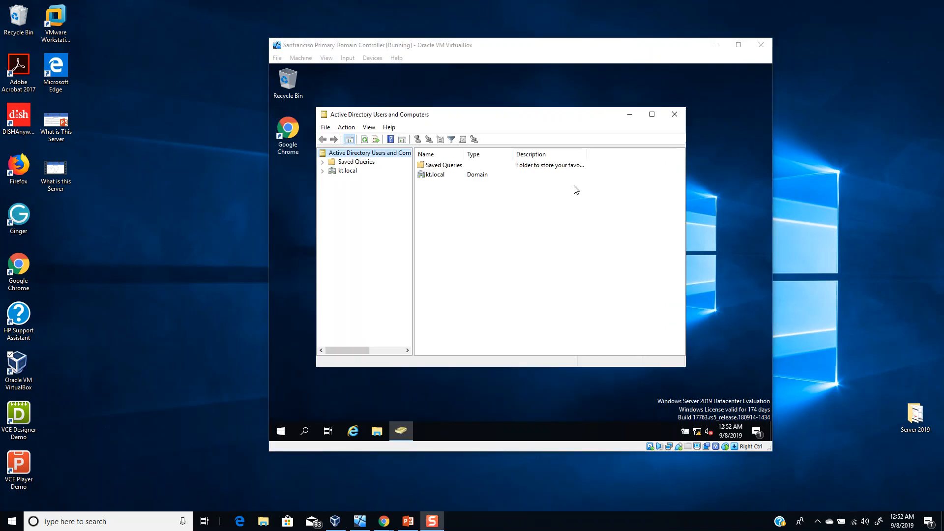
# - Expand kt.local, view Users, then show the Domain Controllers container
pyautogui.click(348, 179)
pyautogui.doubleClick(348, 171)
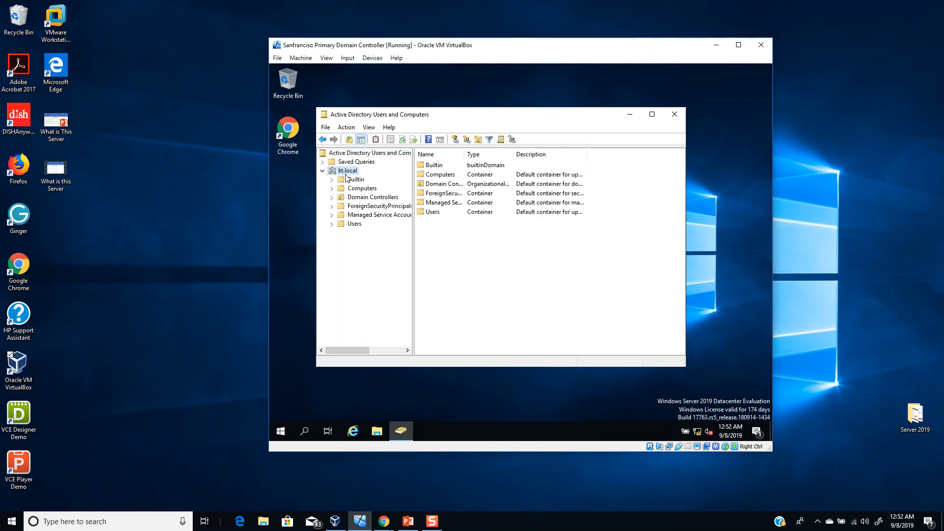
pyautogui.click(354, 224)
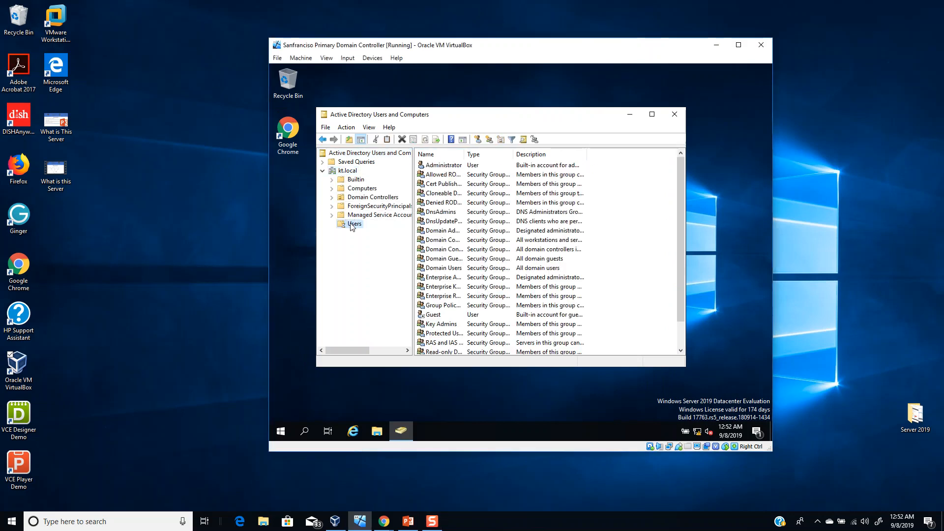
pyautogui.click(360, 198)
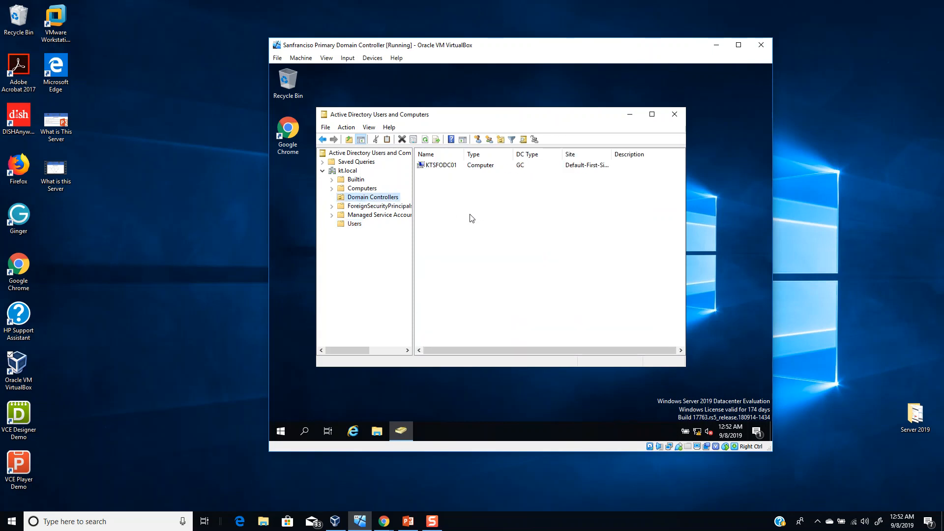